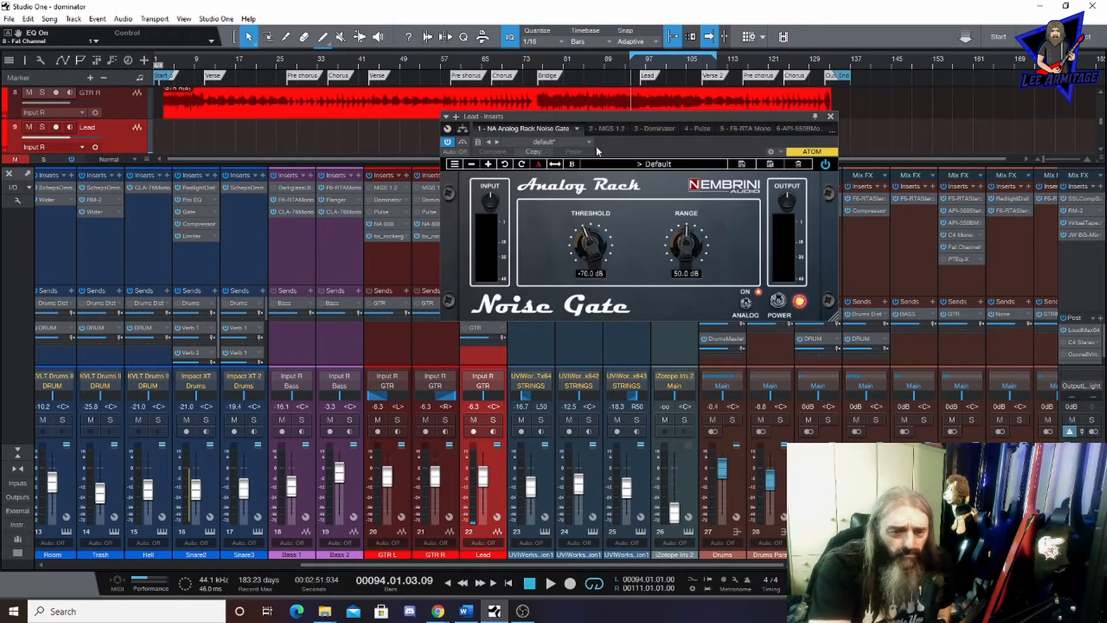
Step: Review the Lead track's insert chain through MGS 1.2, the Dominator amp and the Pulse cabinet loader, and close the inserts window
left_click(603, 127)
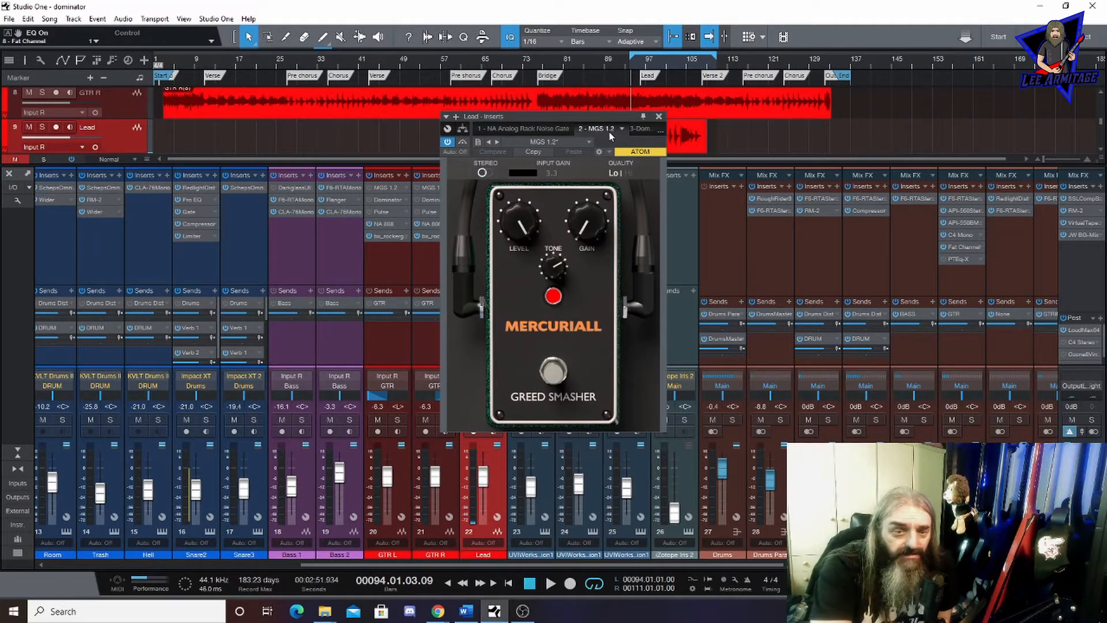
left_click(641, 129)
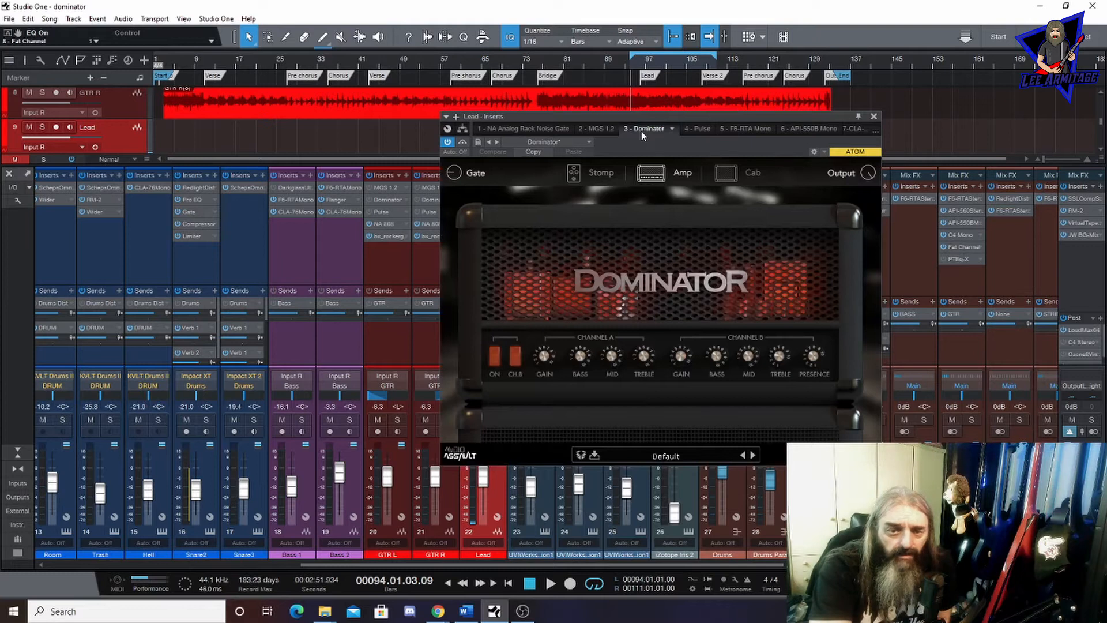
left_click(728, 174)
left_click(689, 172)
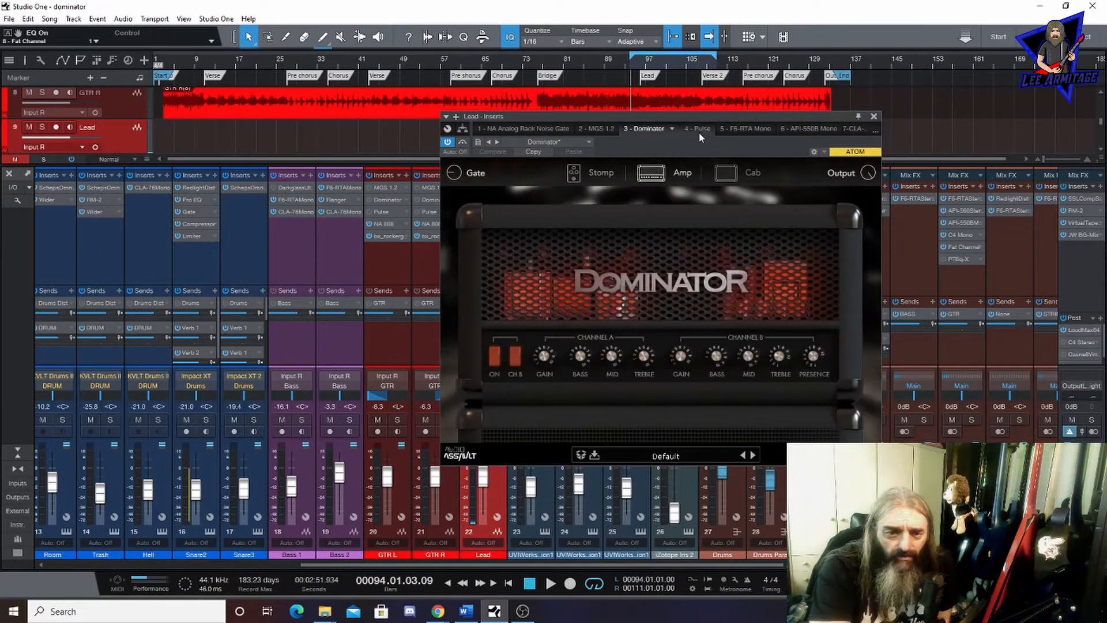
left_click(699, 131)
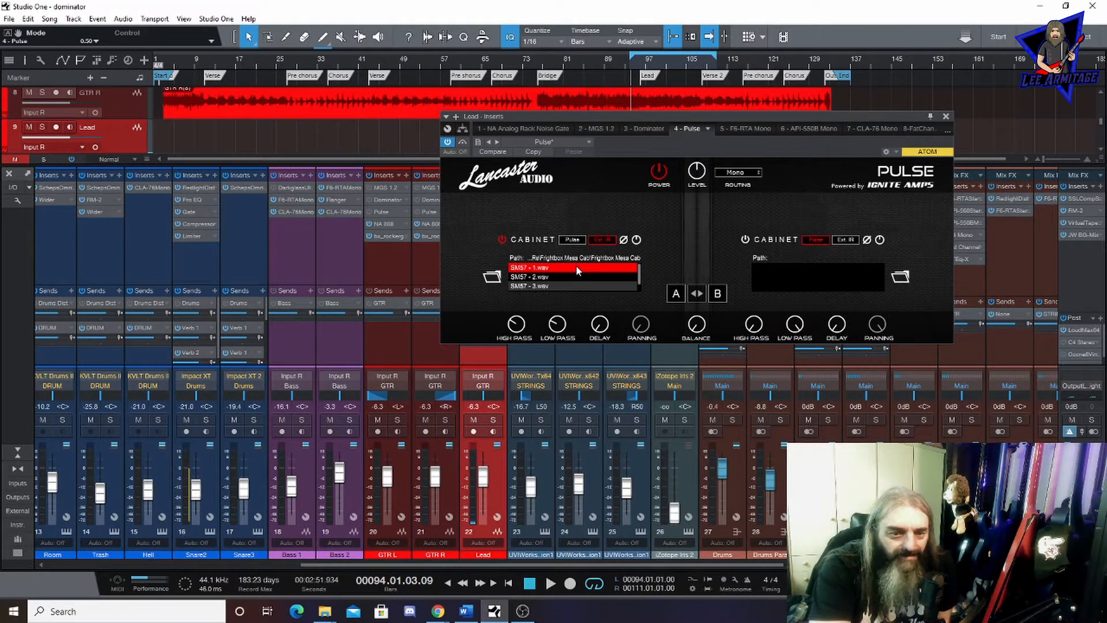
left_click(947, 116)
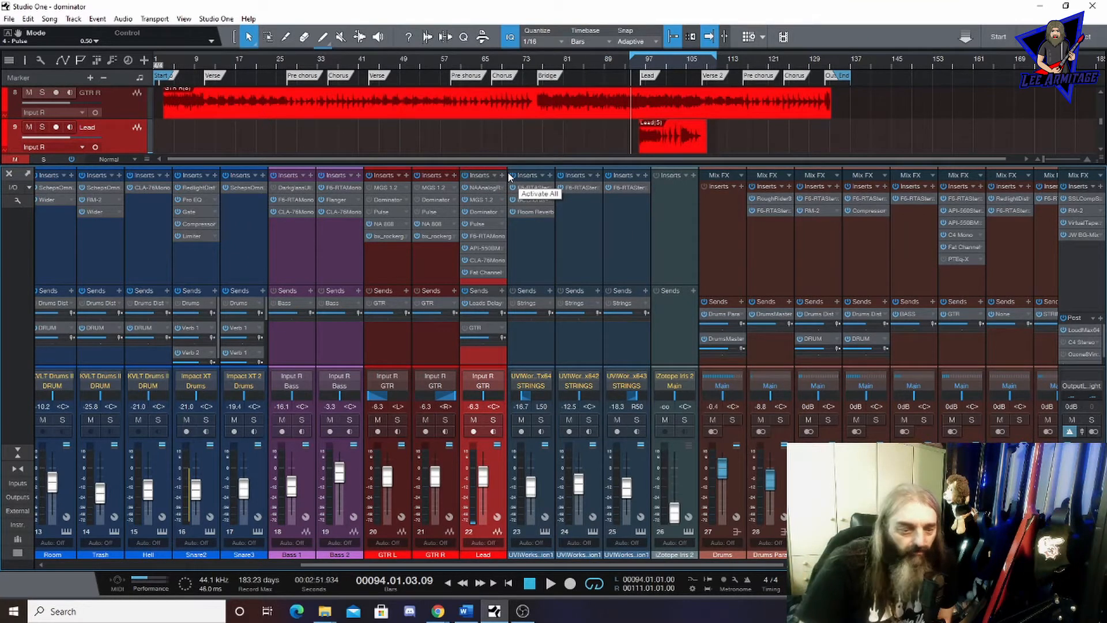
Step: Play the lead section in the full mix, solo the Lead track and play the section again on its own
key("space")
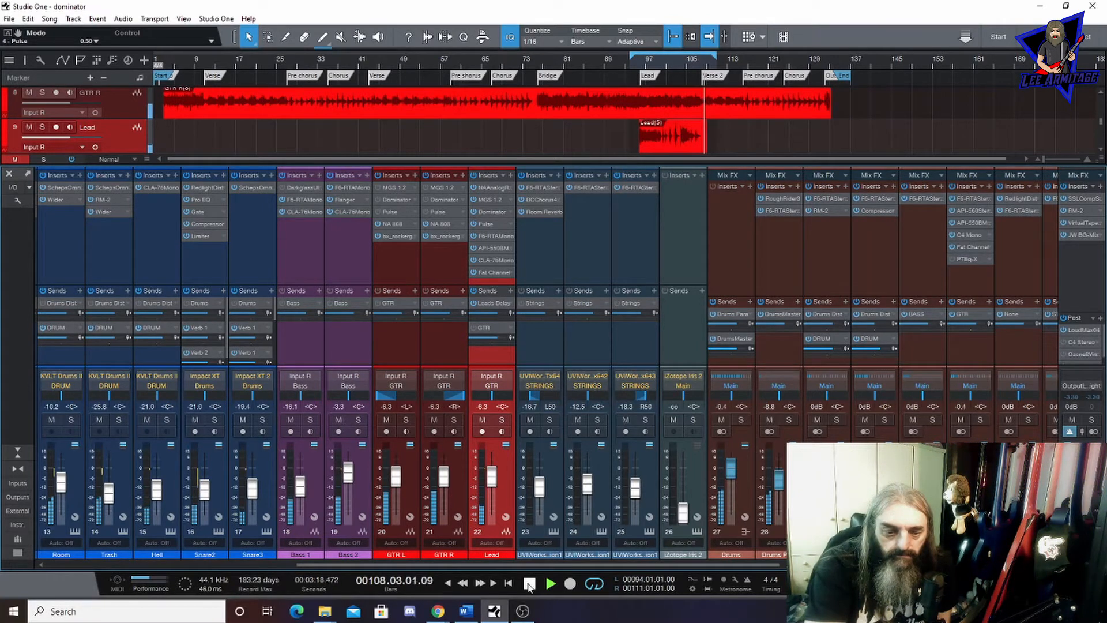
left_click(529, 583)
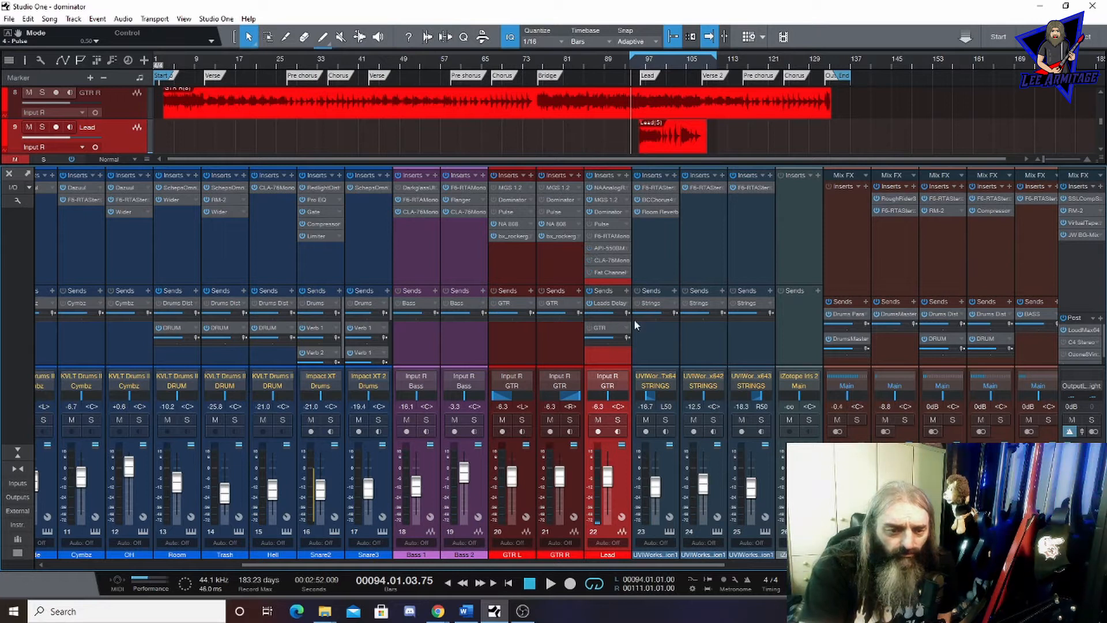
left_click(618, 421)
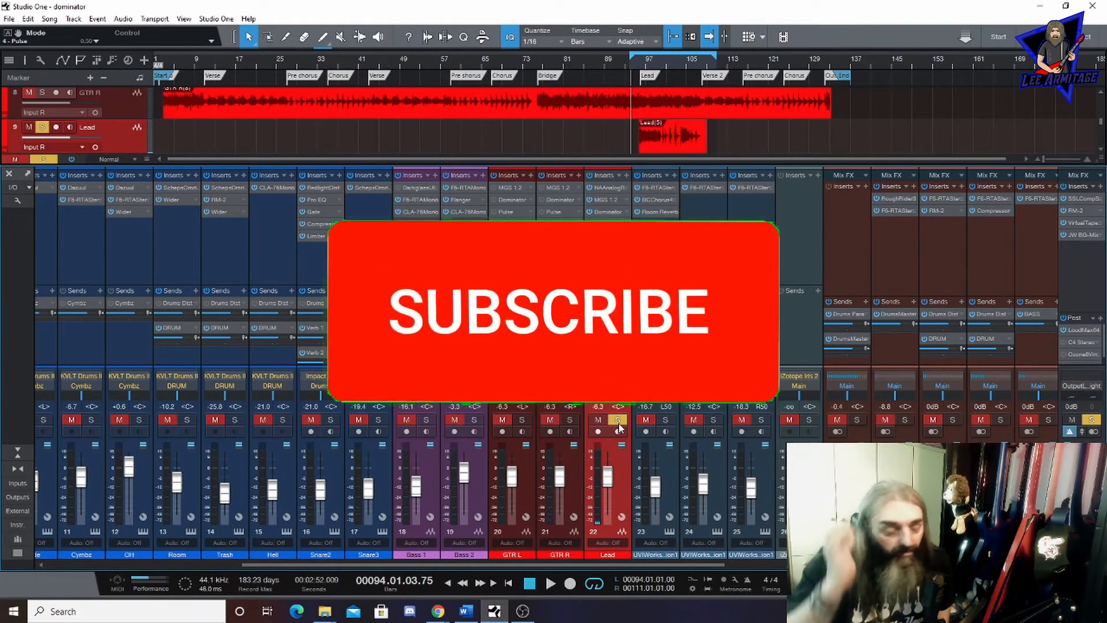
left_click(551, 584)
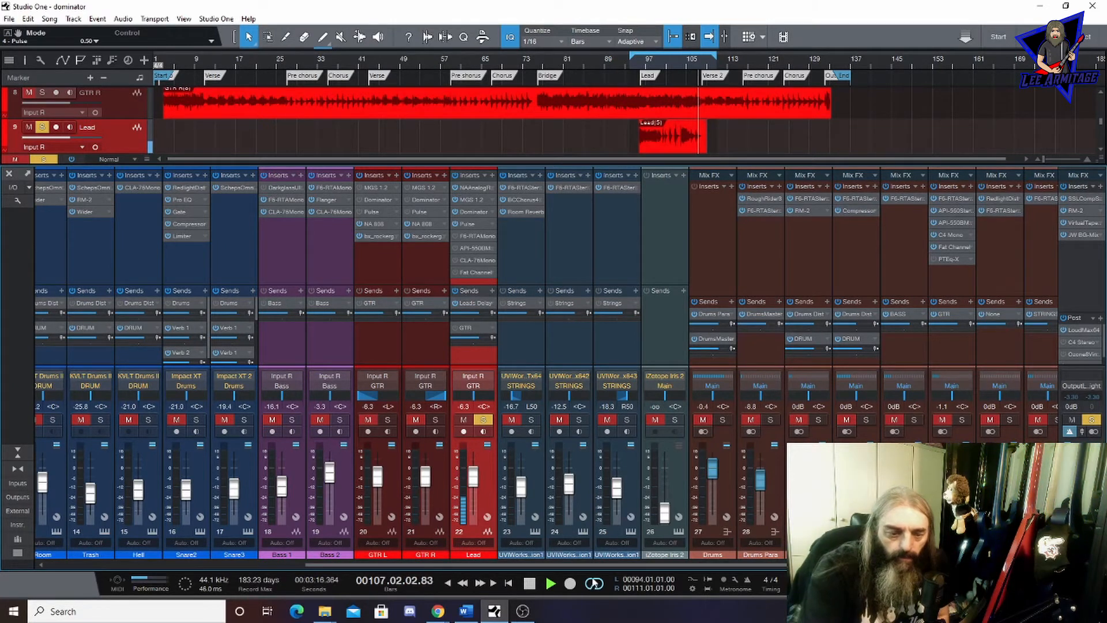
left_click(529, 583)
Step: Open the Lead track's F6-RTA Mono EQ and examine its high-pass and low-pass filters and bands 3 and 4
scroll(530, 192, "left", 1)
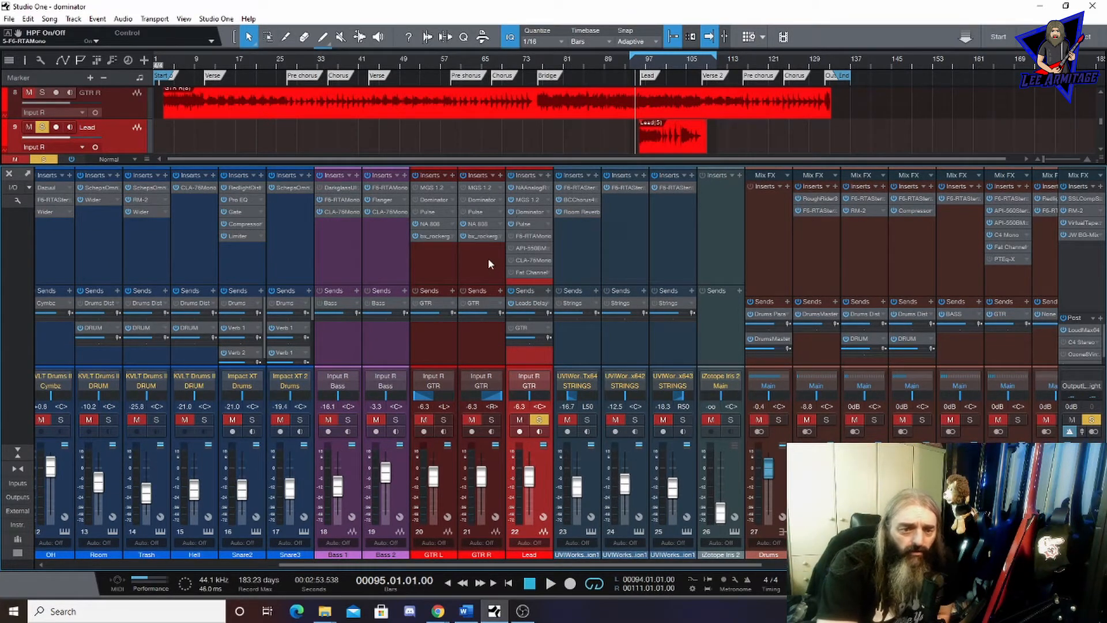
left_click(535, 236)
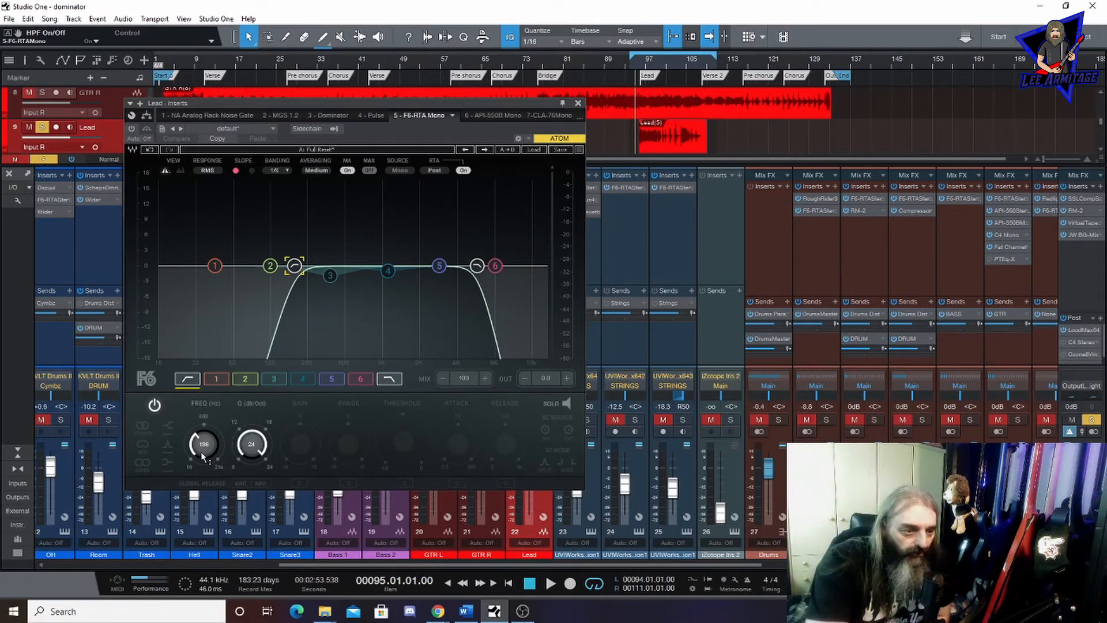
left_click(390, 380)
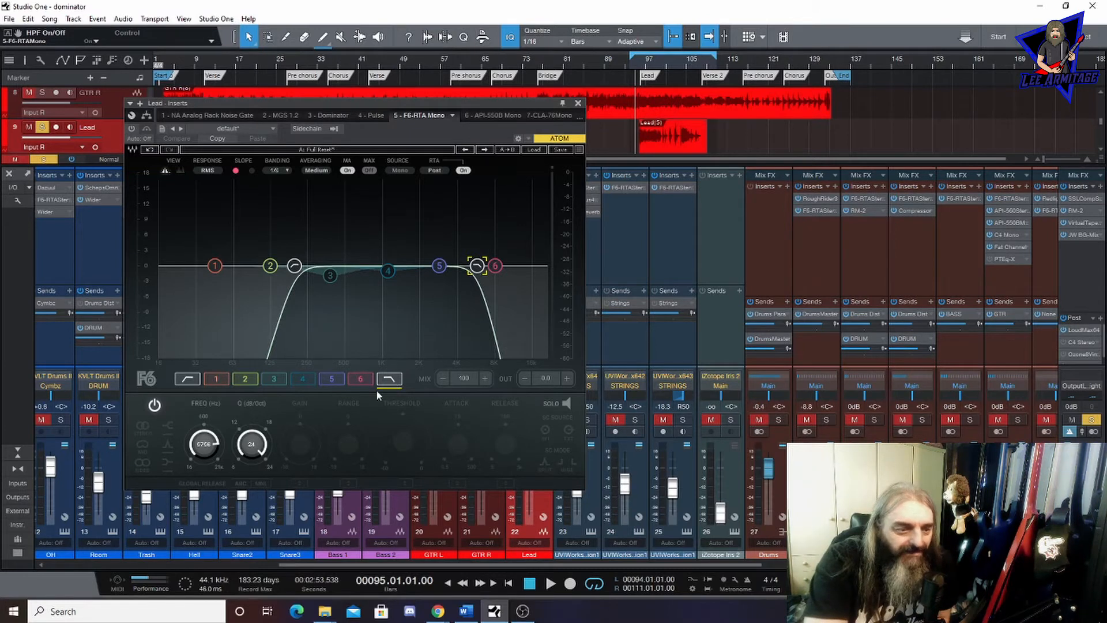
left_click(330, 277)
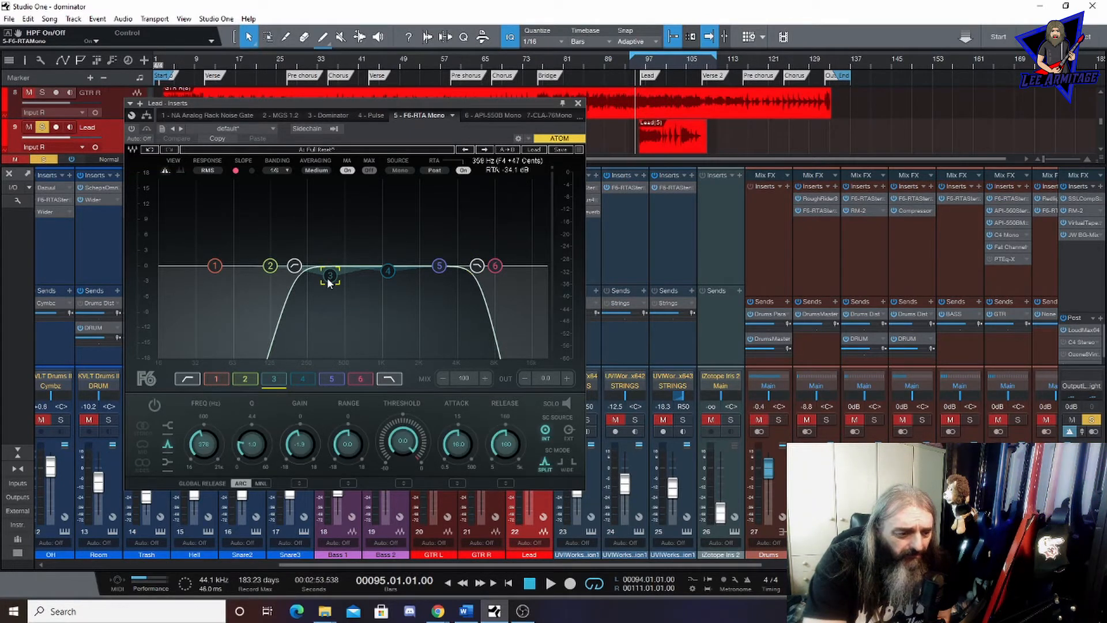
left_click(388, 271)
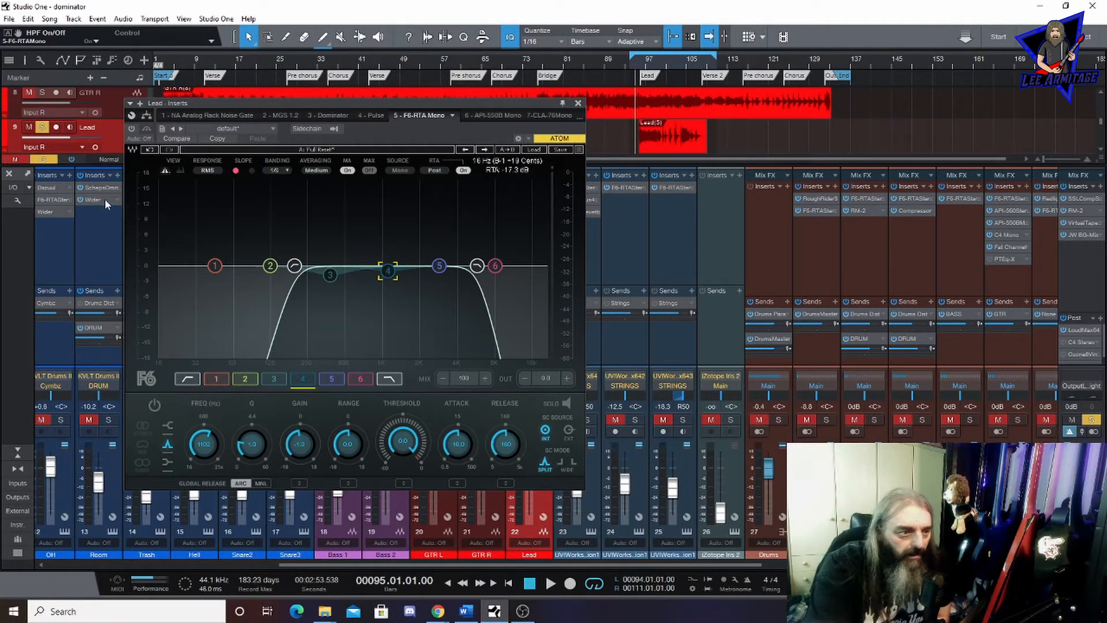
Step: Audition the soloed lead section with the F6-RTA Mono EQ switched on
left_click(545, 587)
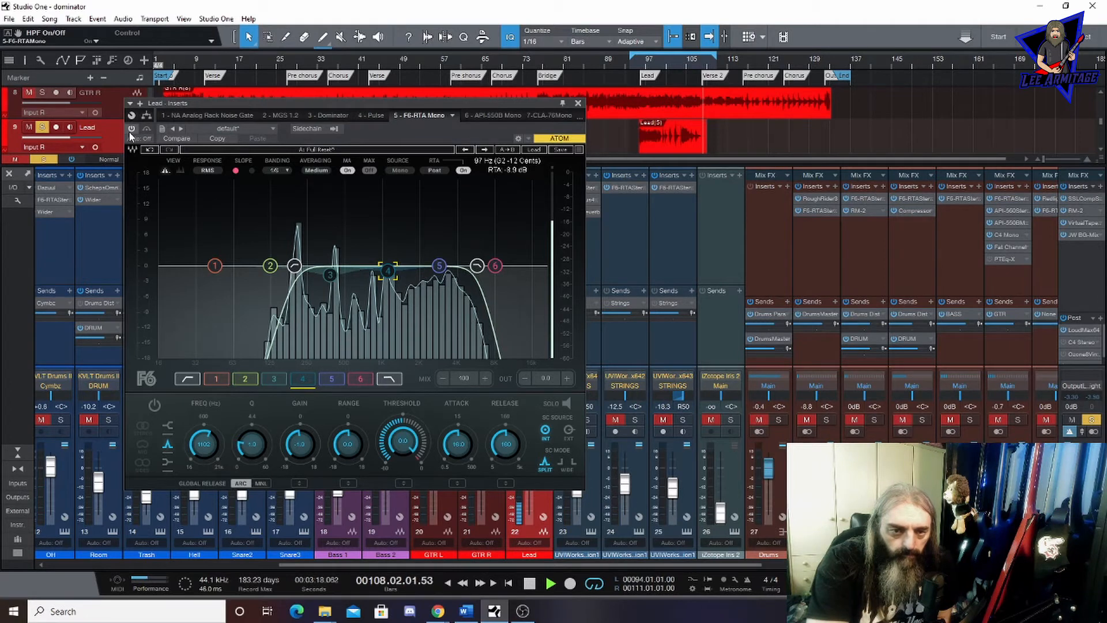
left_click(530, 583)
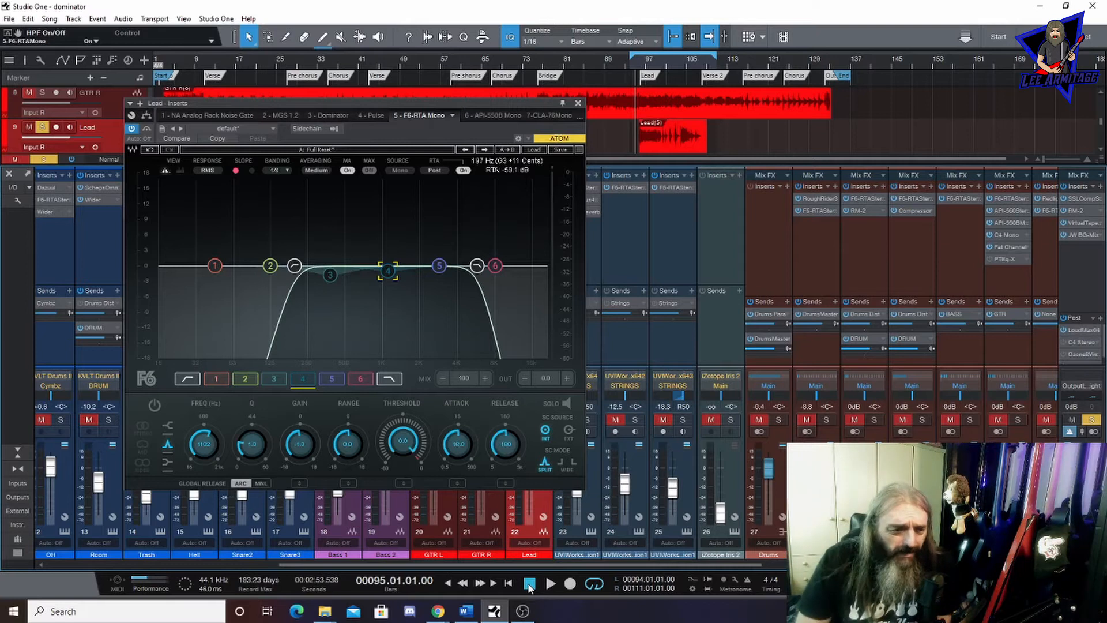
Step: Open the API-550B Mono equalizer and audition the soloed lead section with it switched on
left_click(493, 115)
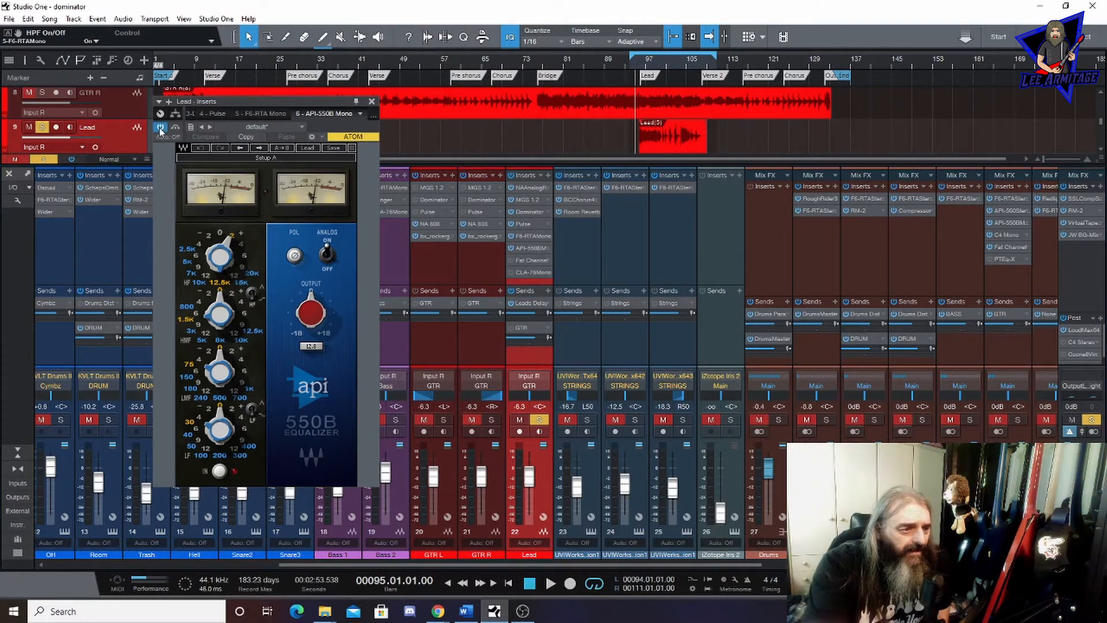
key("space")
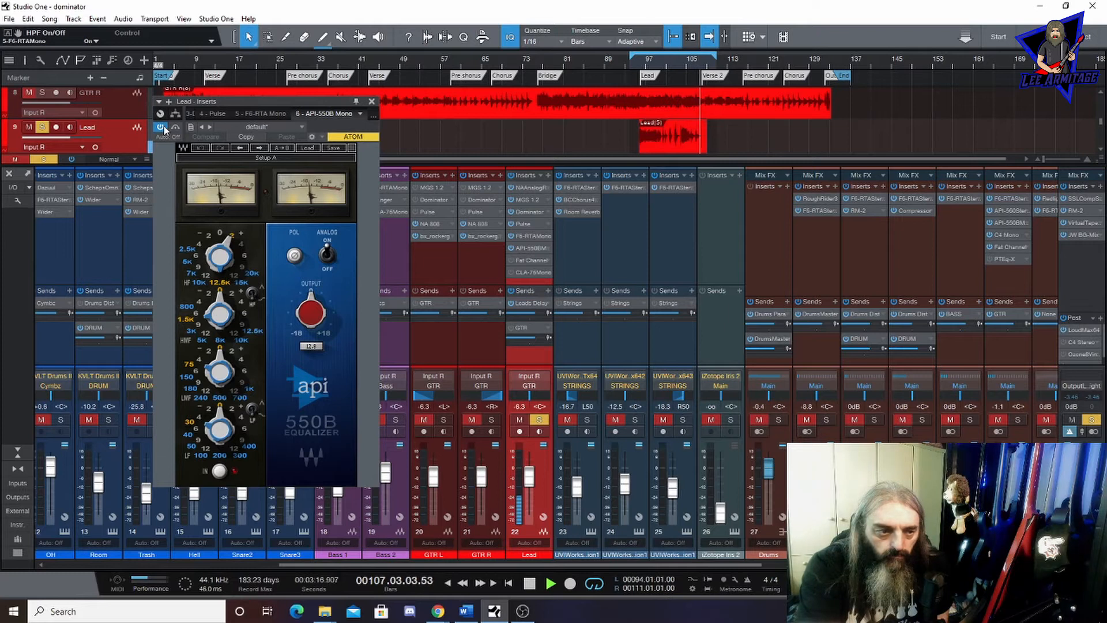
left_click(526, 584)
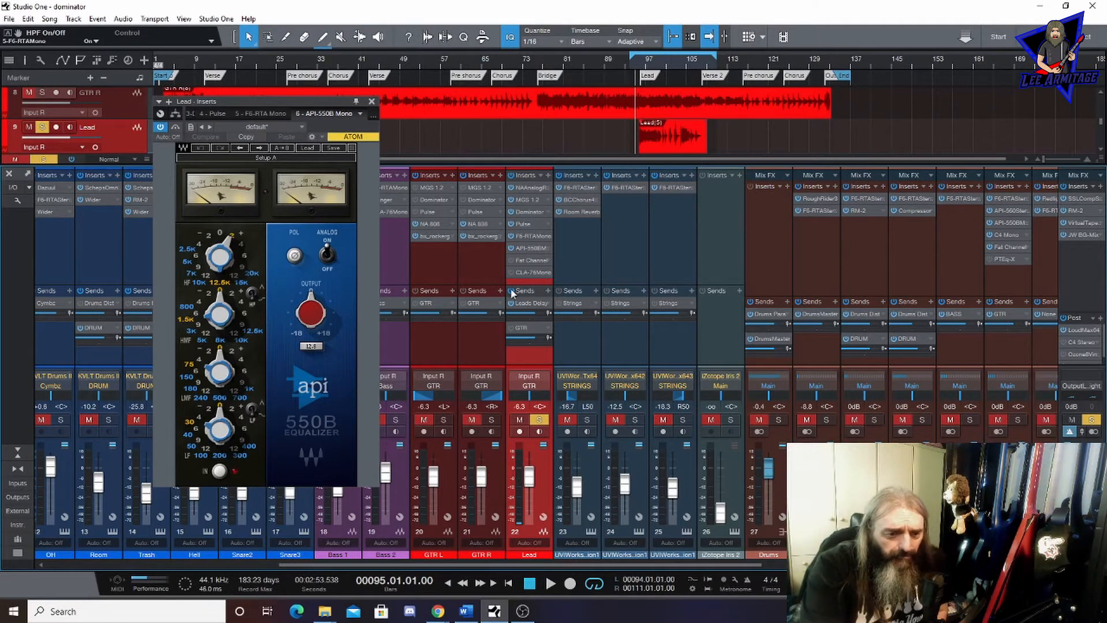
Step: Open the Lead track's Fat Channel passive EQ and compare the lead section with it bypassed and active during playback
left_click(525, 259)
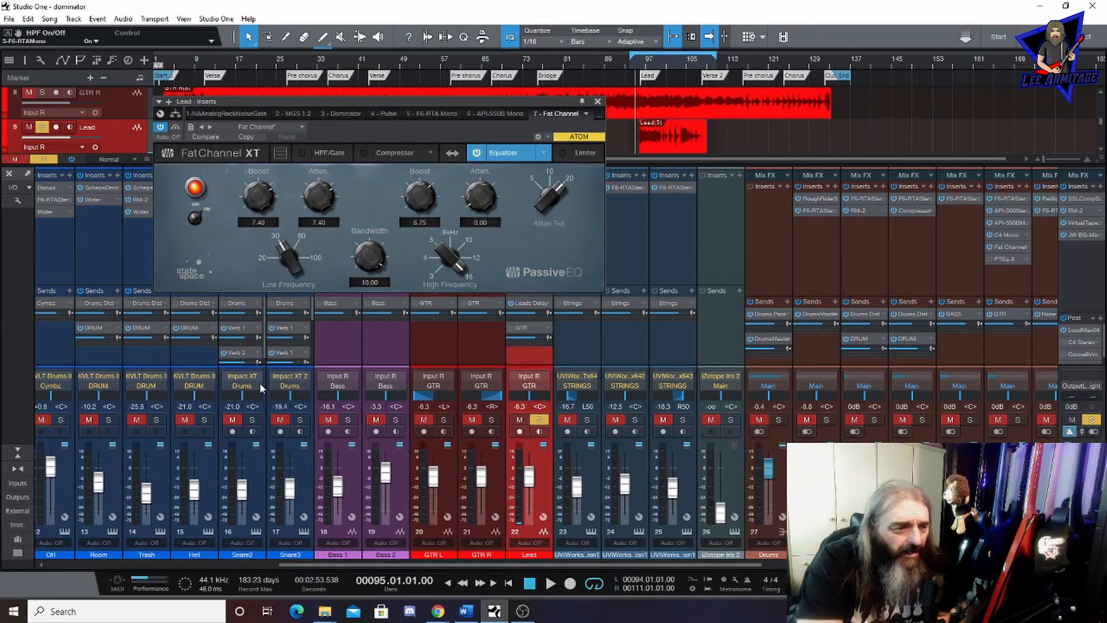
left_click(551, 594)
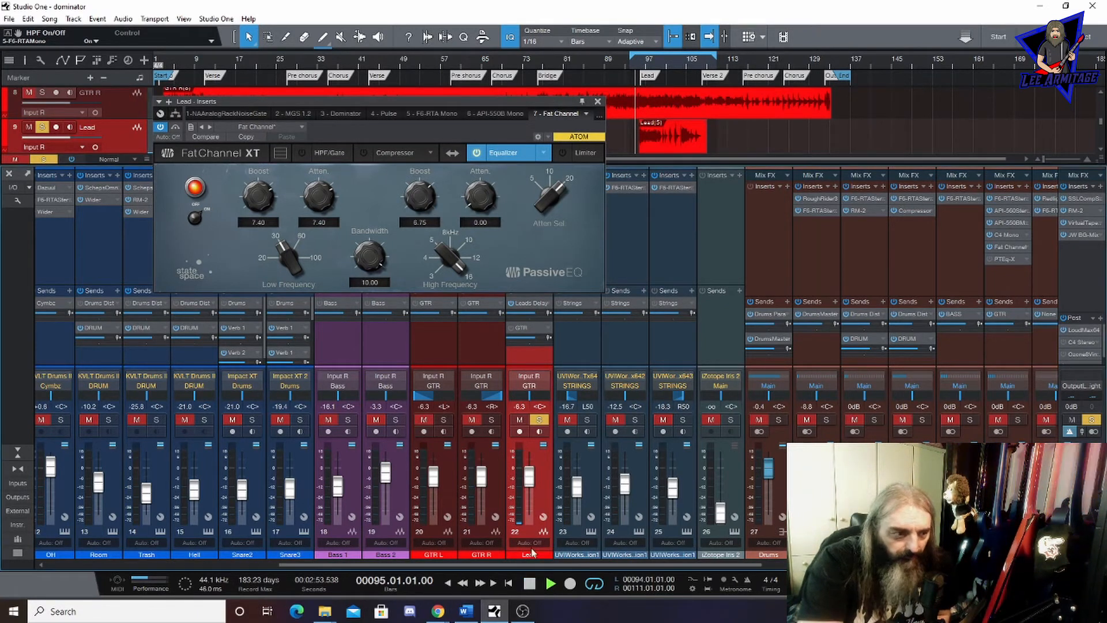
left_click(162, 131)
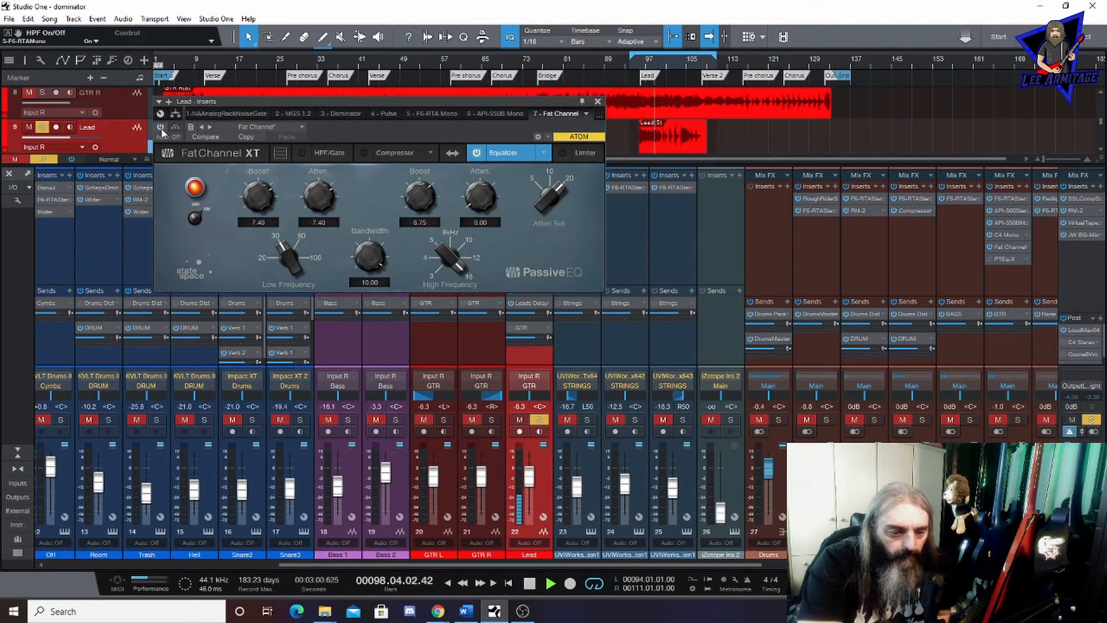
left_click(161, 128)
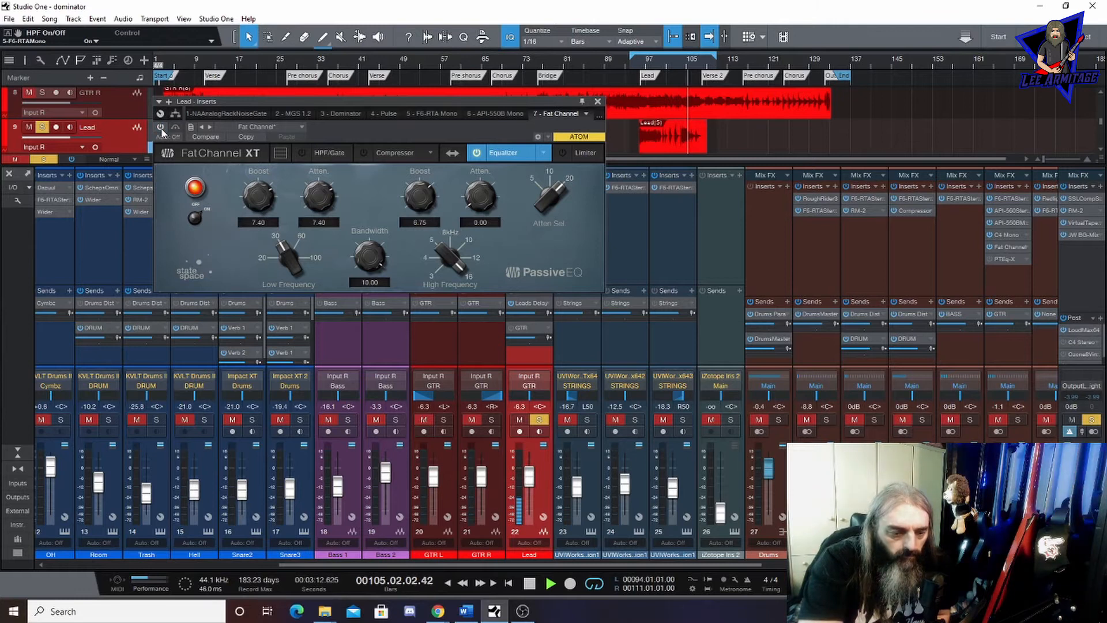
left_click(161, 127)
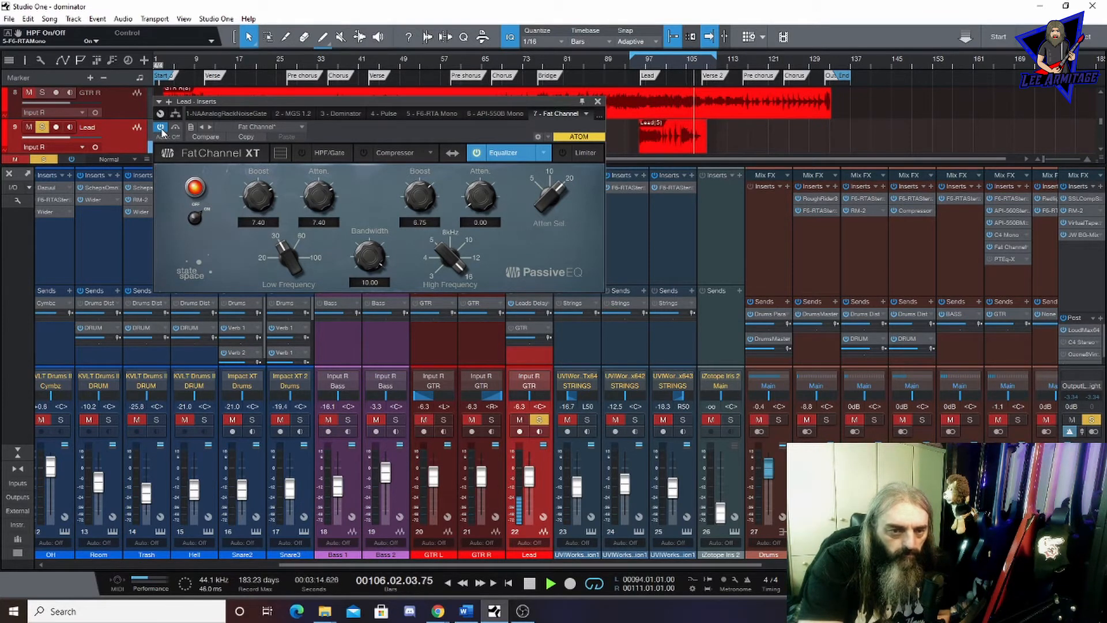
left_click(162, 130)
left_click(162, 130)
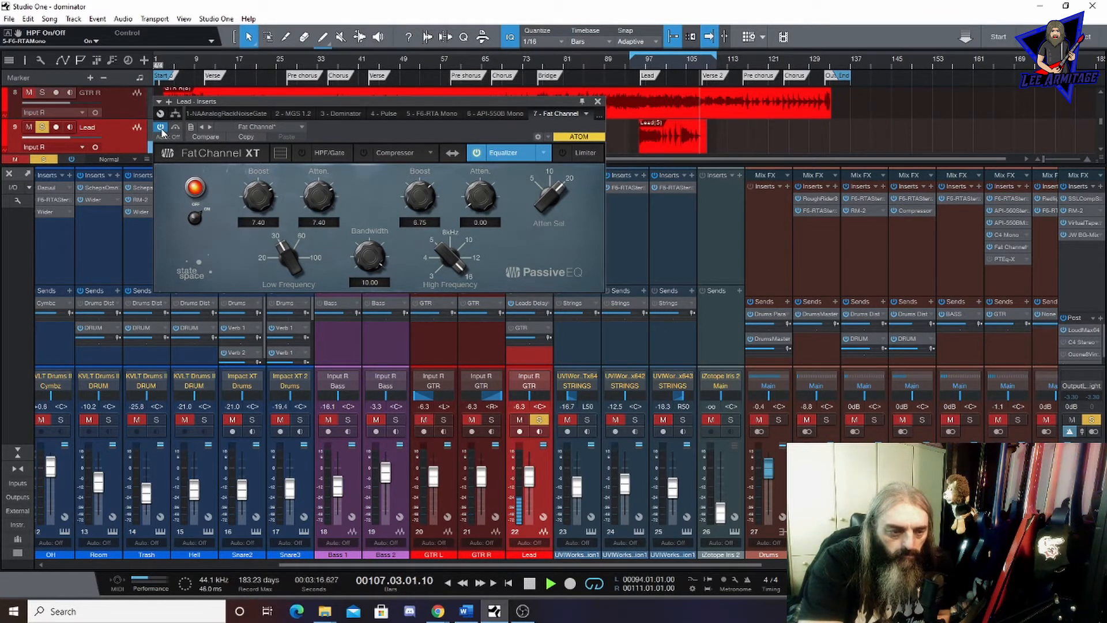
left_click(528, 585)
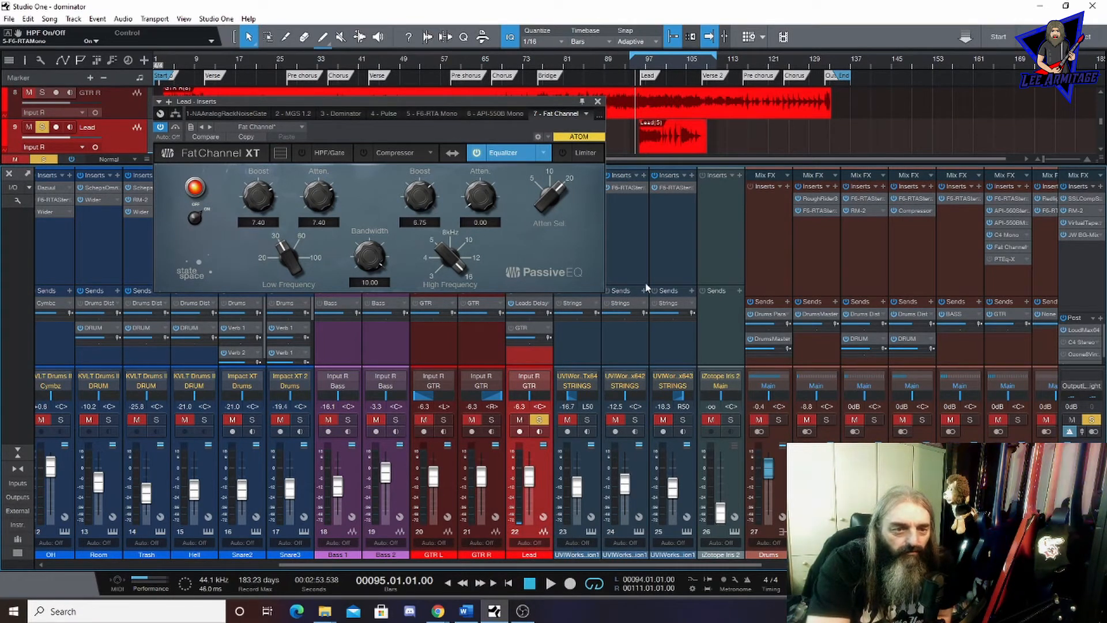
Step: Open the CLA-76 Mono compressor and compare the lead section with it bypassed and active during playback
left_click(586, 113)
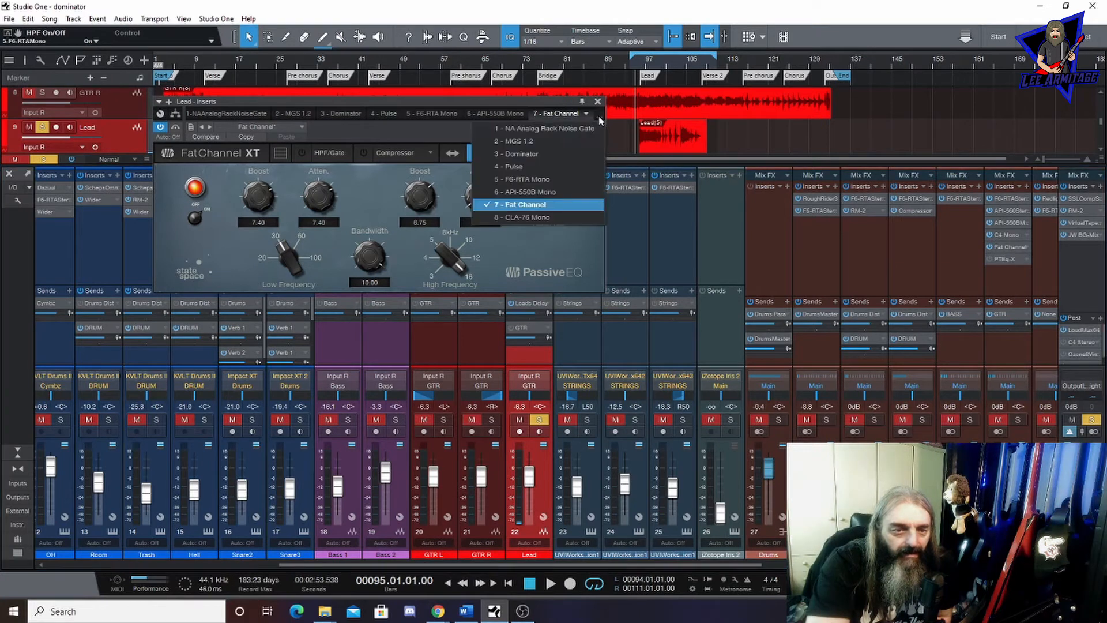
left_click(563, 219)
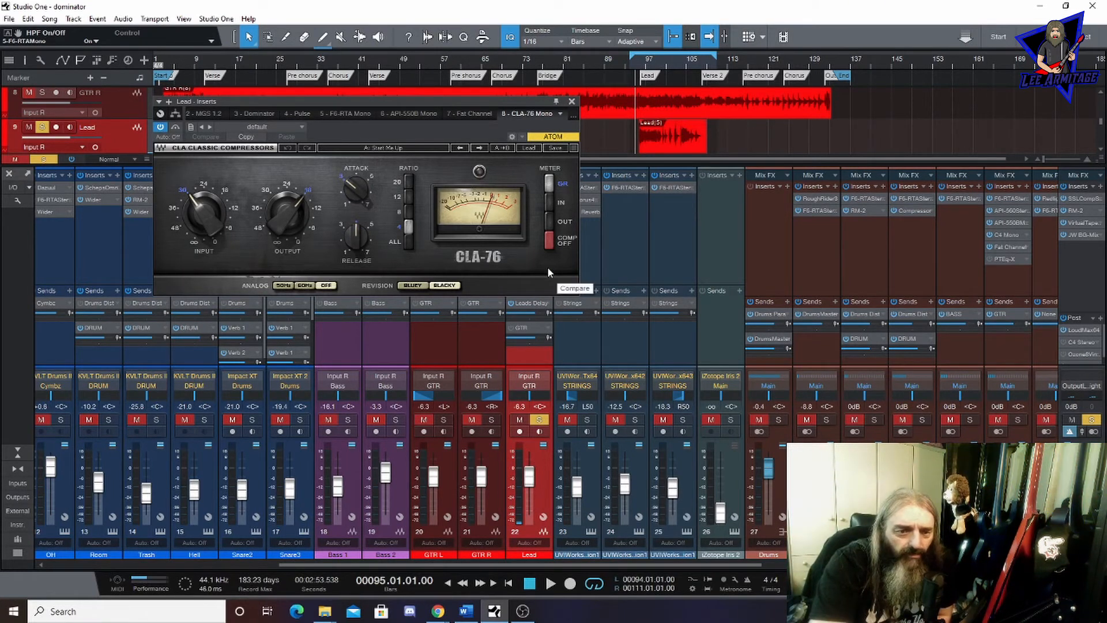
key("space")
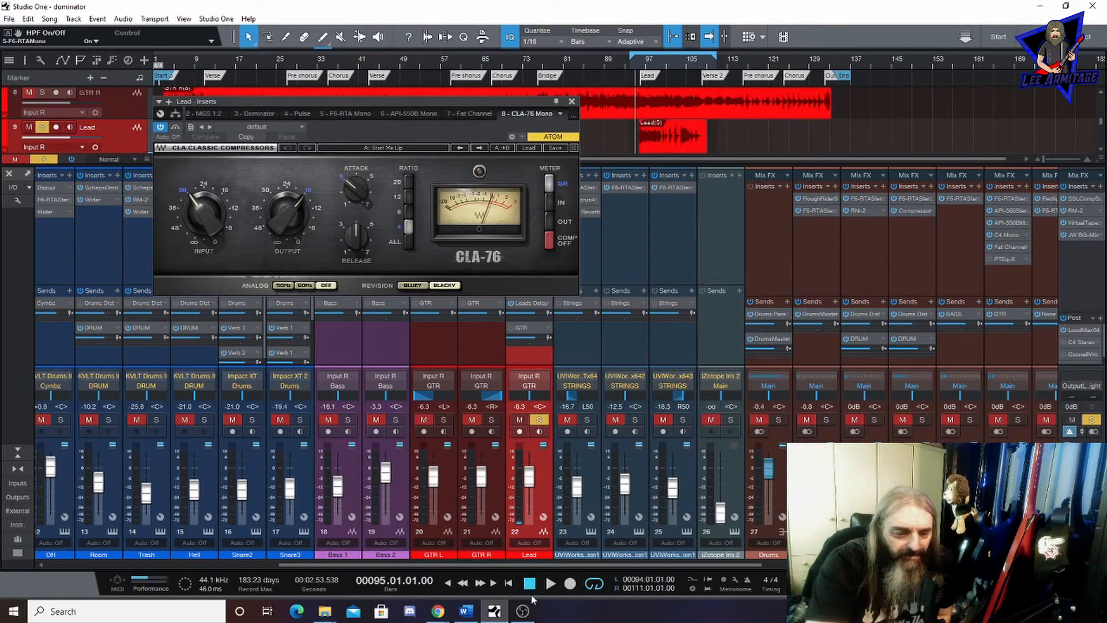
left_click(159, 133)
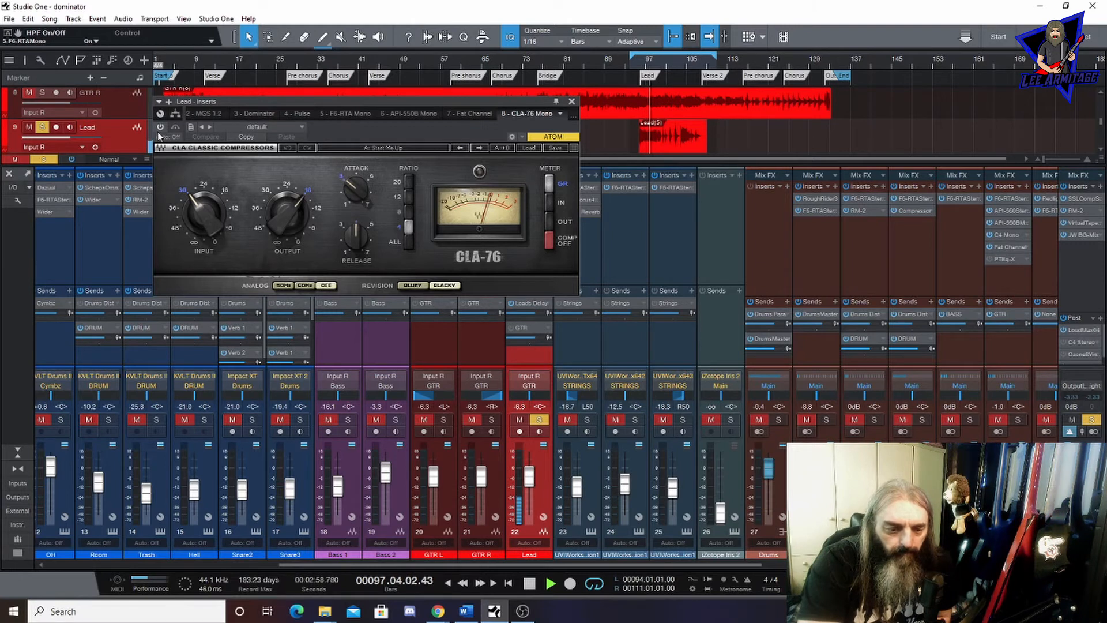
left_click(159, 132)
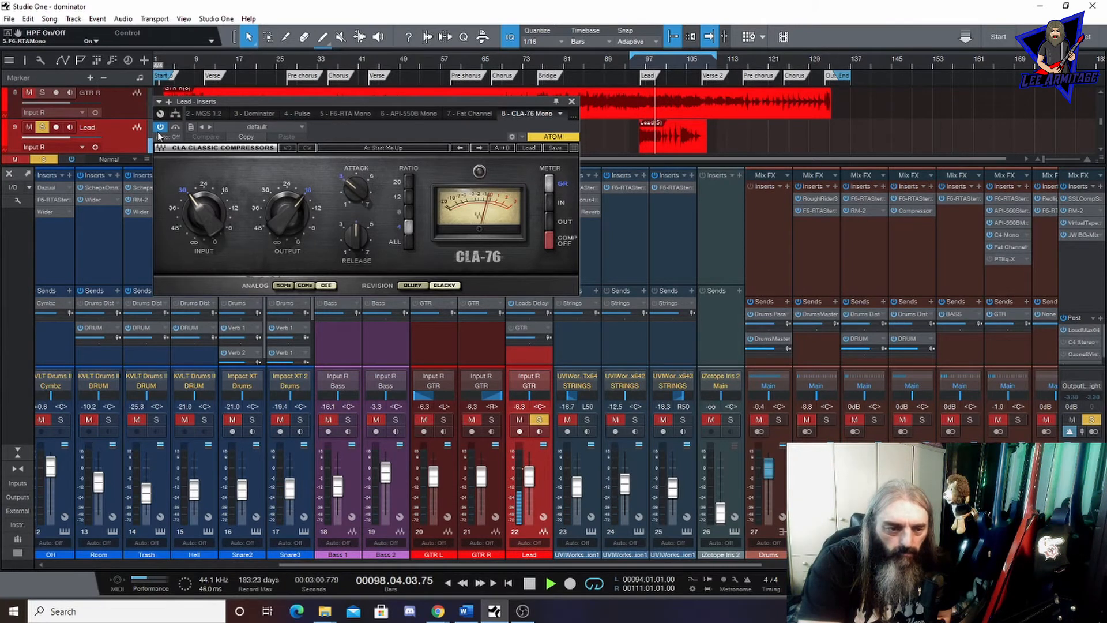
left_click(159, 133)
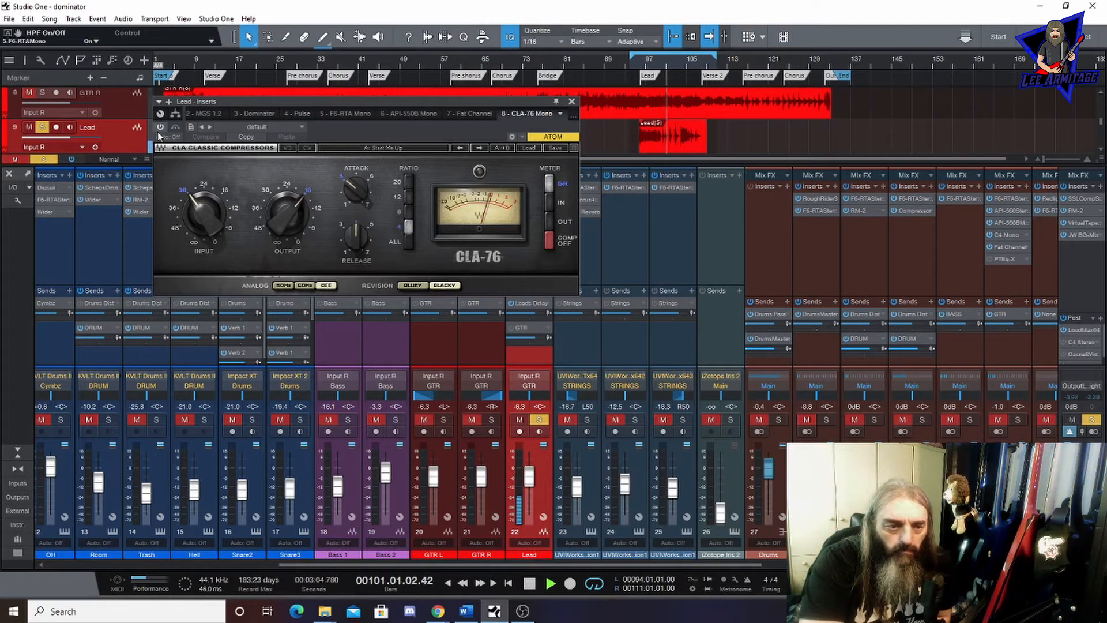
left_click(159, 132)
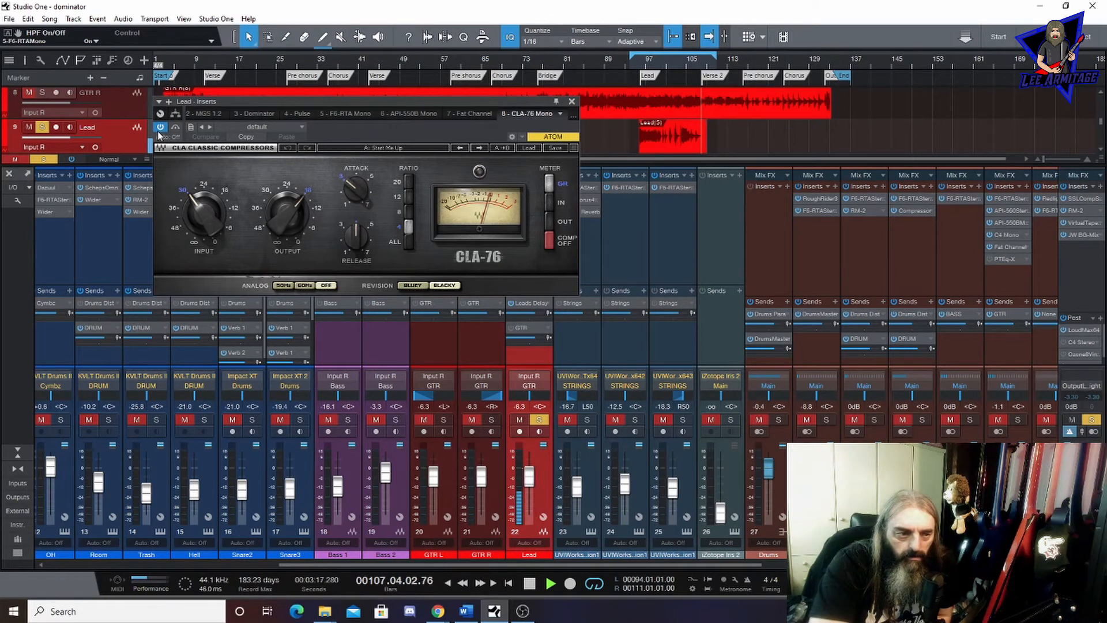
left_click(529, 584)
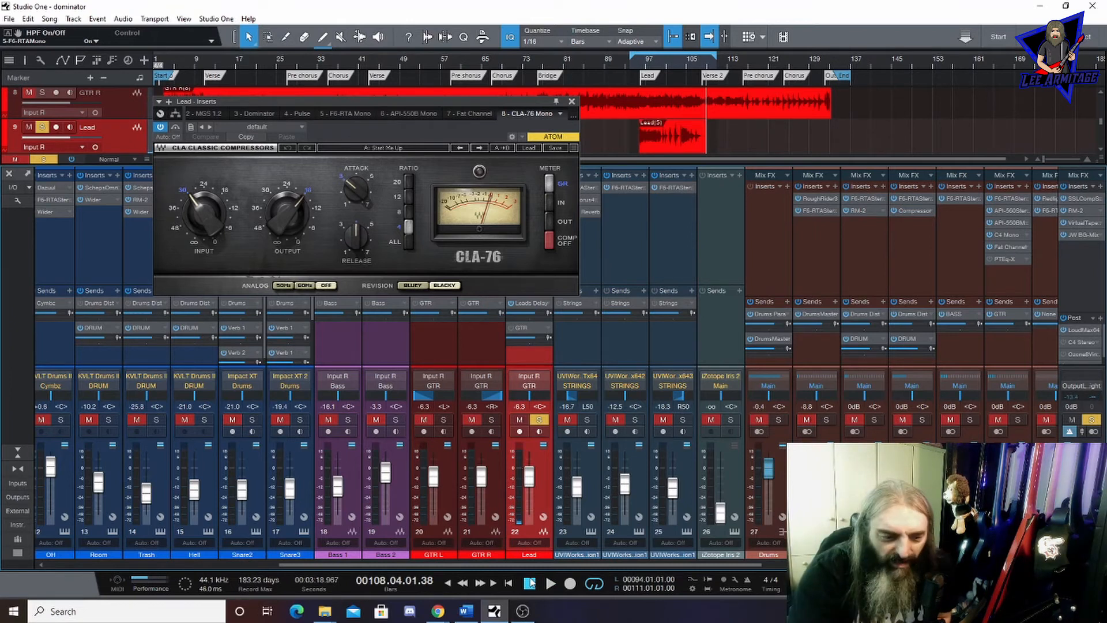
left_click(530, 583)
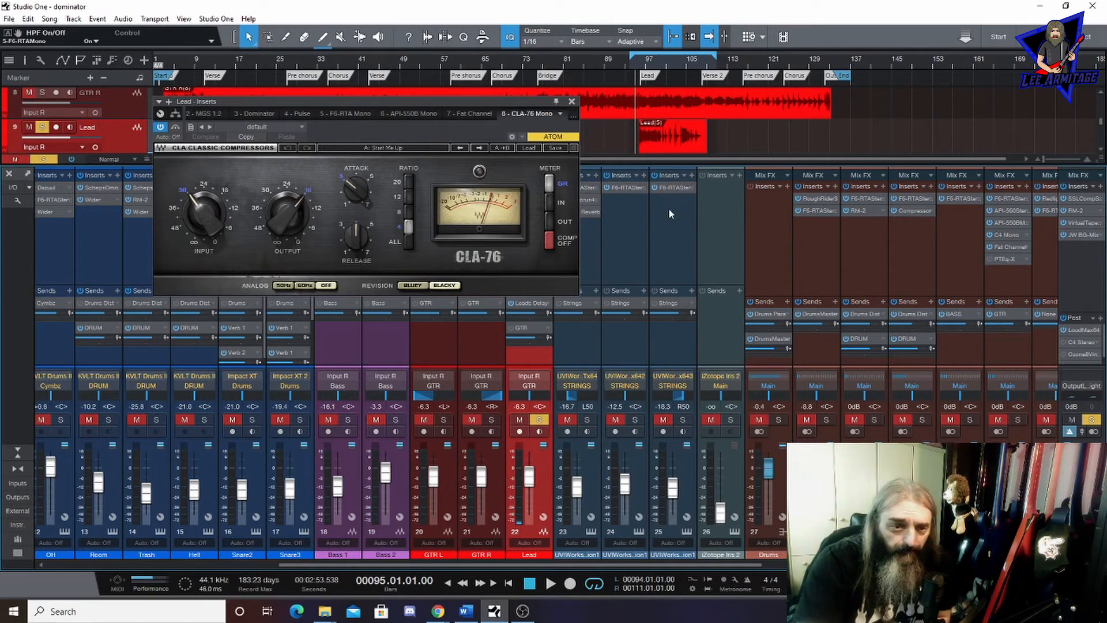
Step: Close the CLA-76 compressor and inspect the Leads Delay channel's SuperTap 2-Taps Stereo and Soar tape delay plugins
left_click(572, 101)
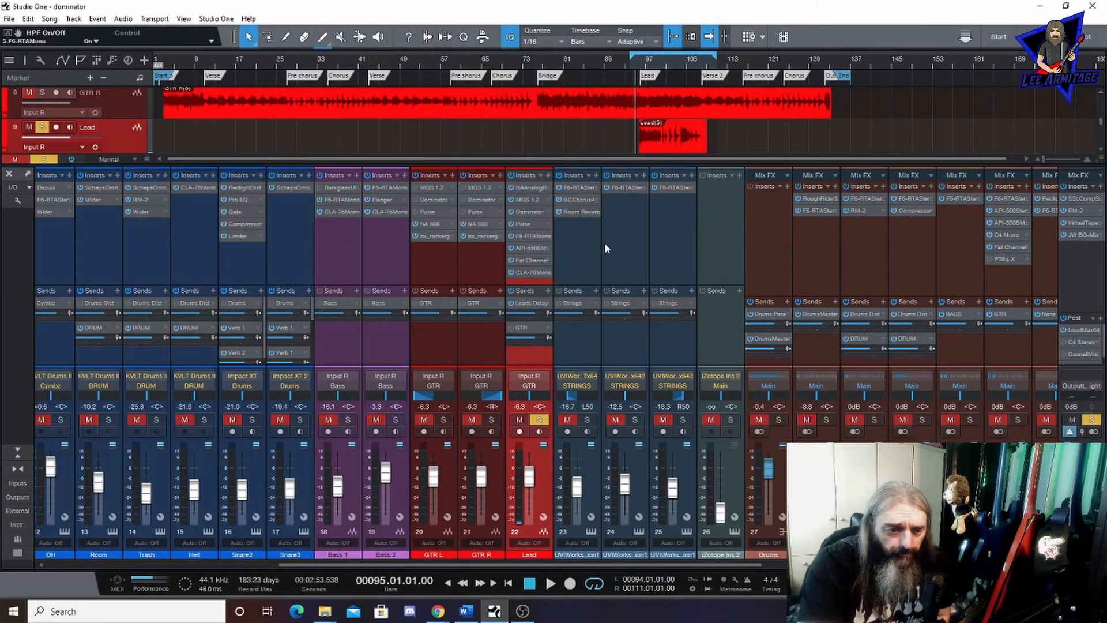
left_click(526, 386)
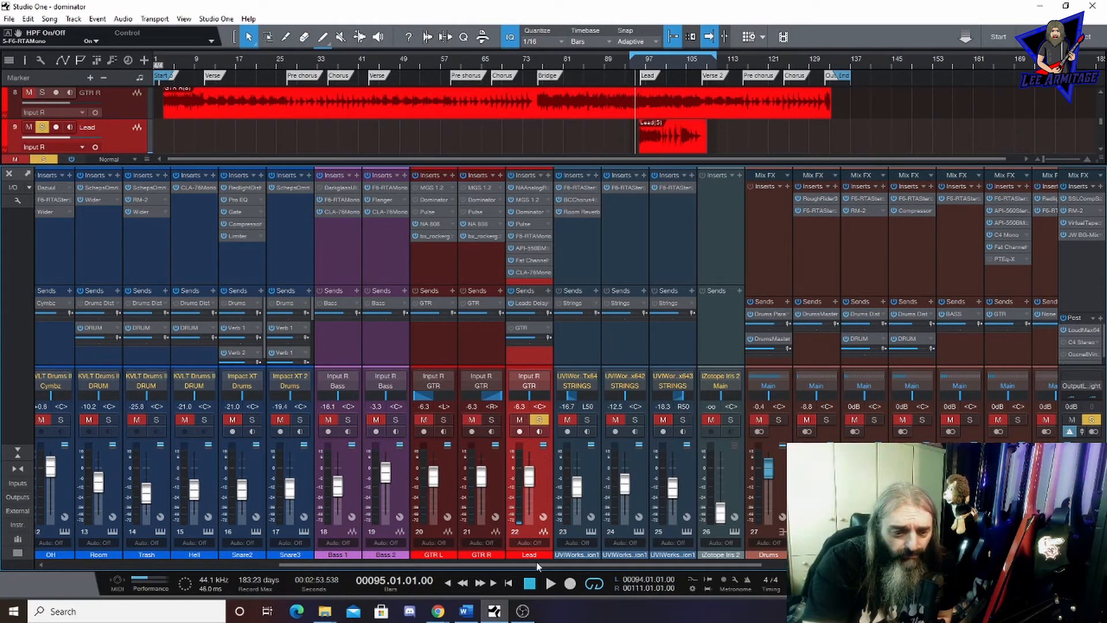
left_click_drag(538, 565, 1026, 565)
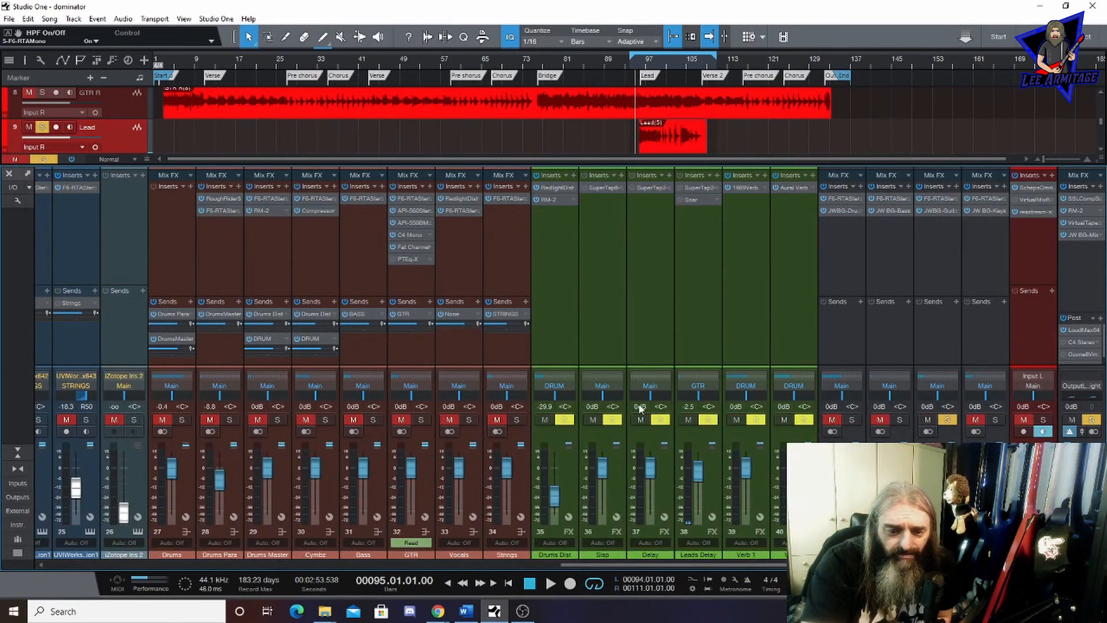
left_click(694, 185)
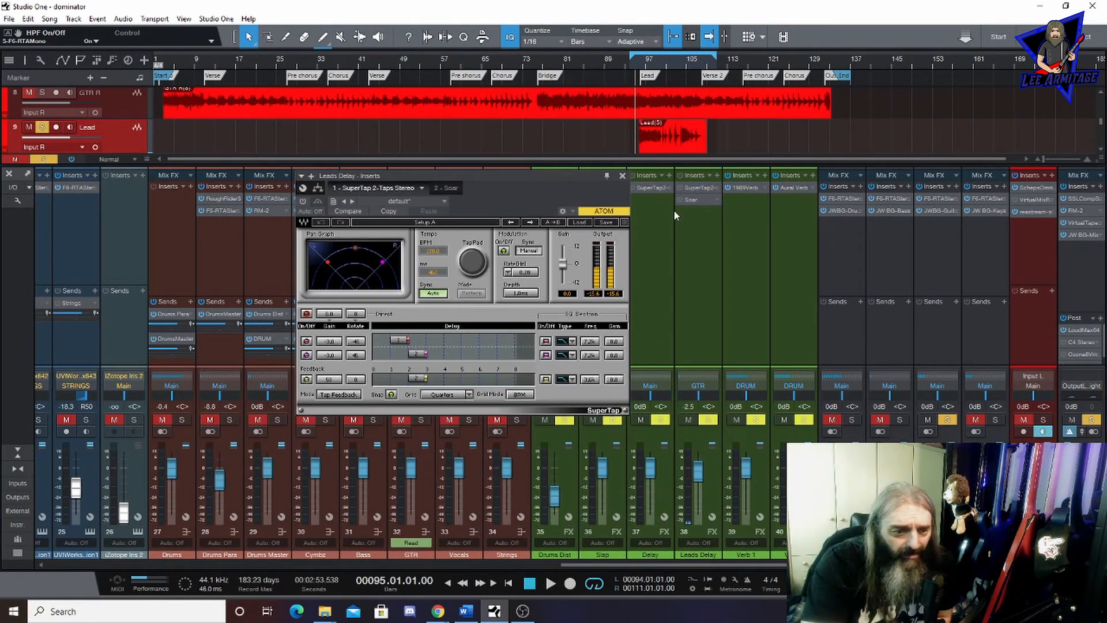
left_click(450, 188)
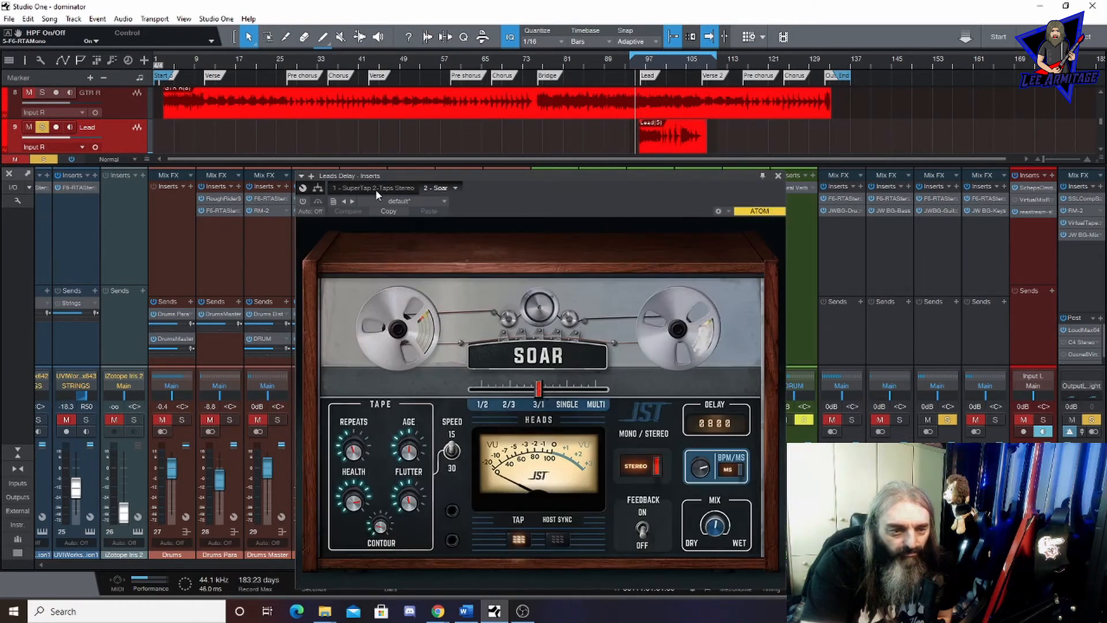
Step: Switch on the Leads Delay channel's SuperTap 2-Taps Stereo, comparing the soloed lead with it active and bypassed during playback
left_click(375, 189)
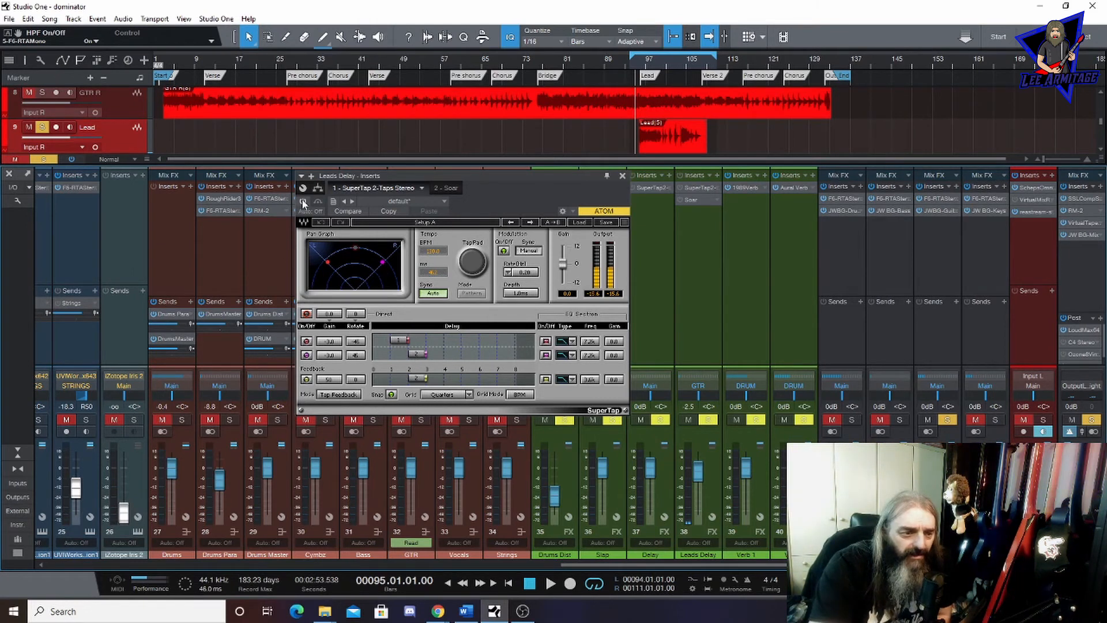
left_click(550, 585)
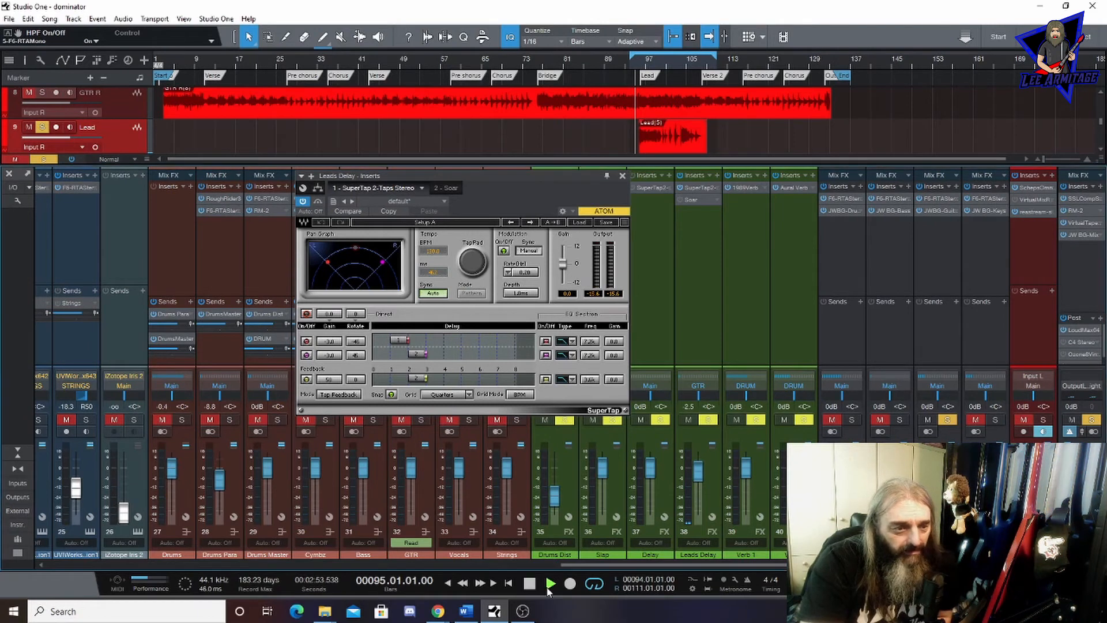
left_click(304, 201)
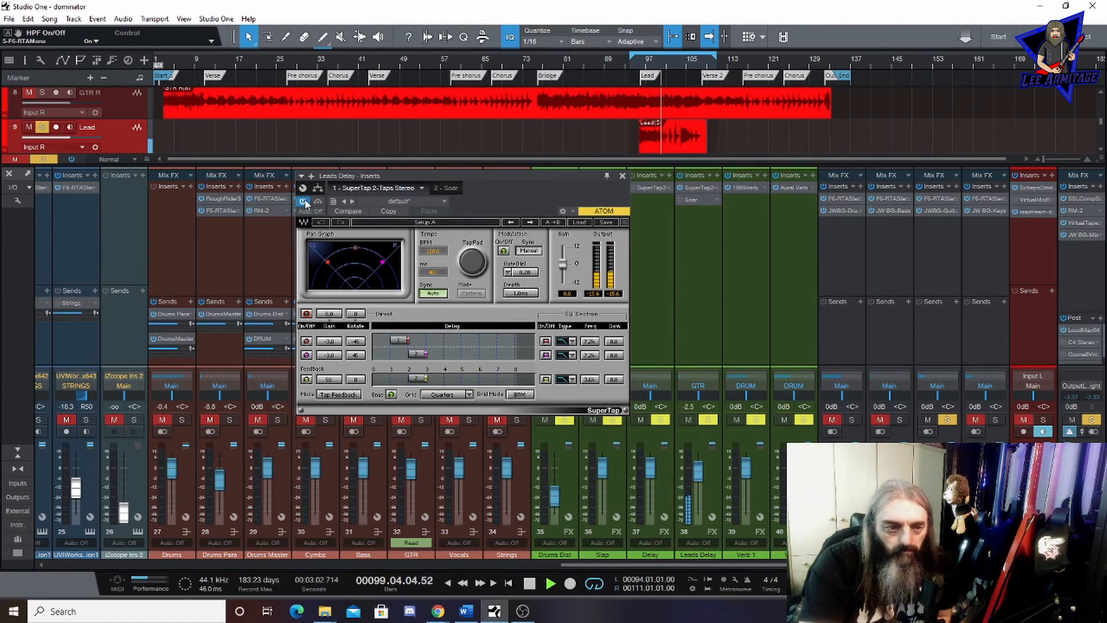
left_click(304, 201)
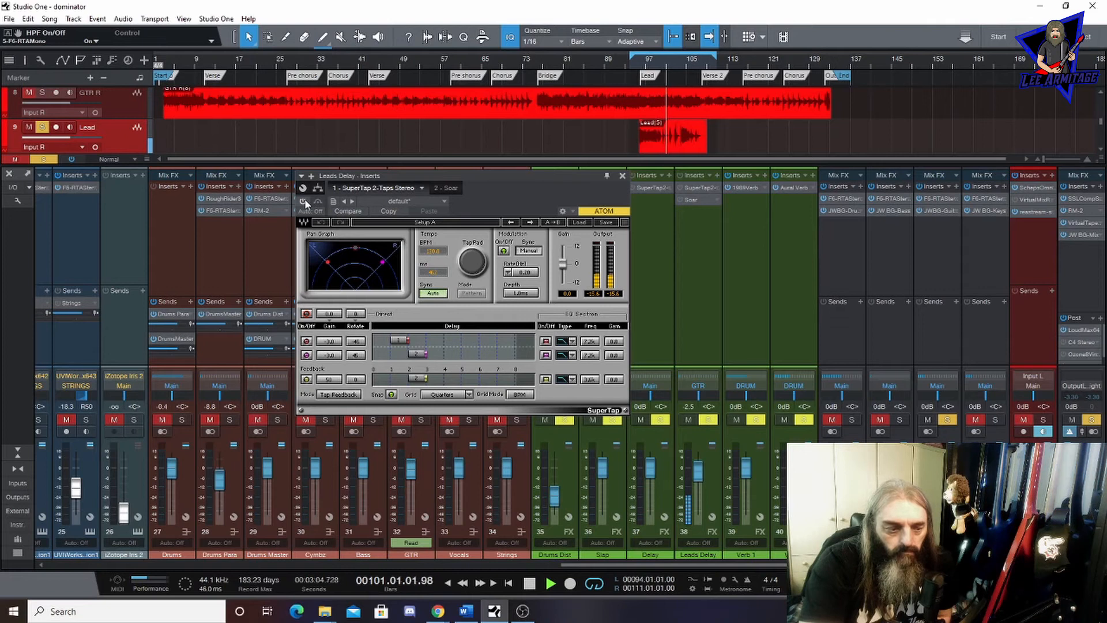
left_click(304, 201)
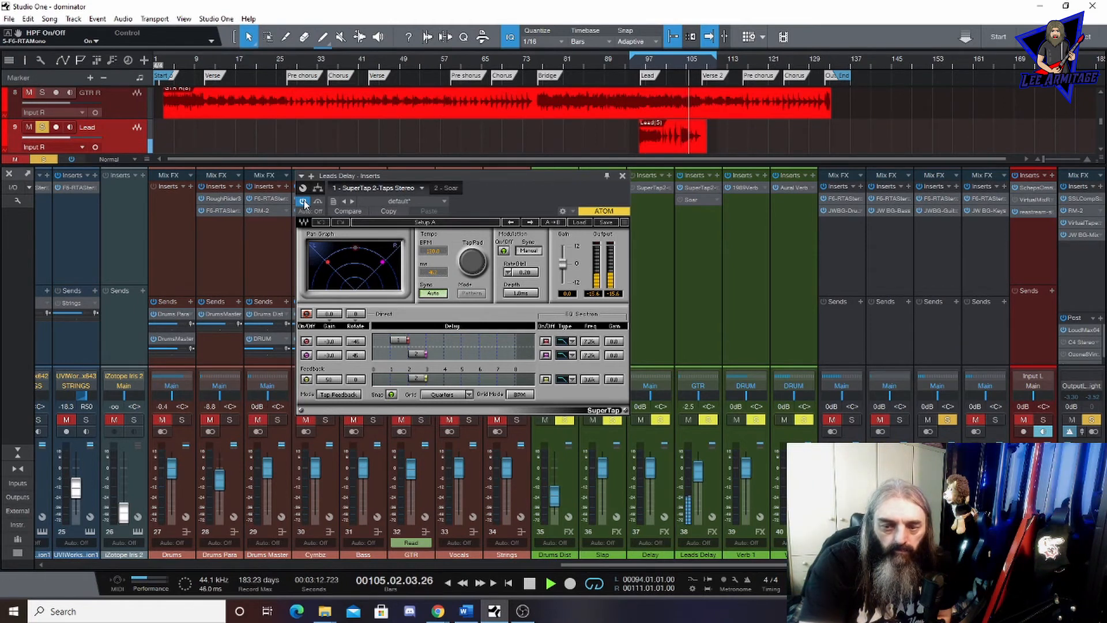
left_click(530, 584)
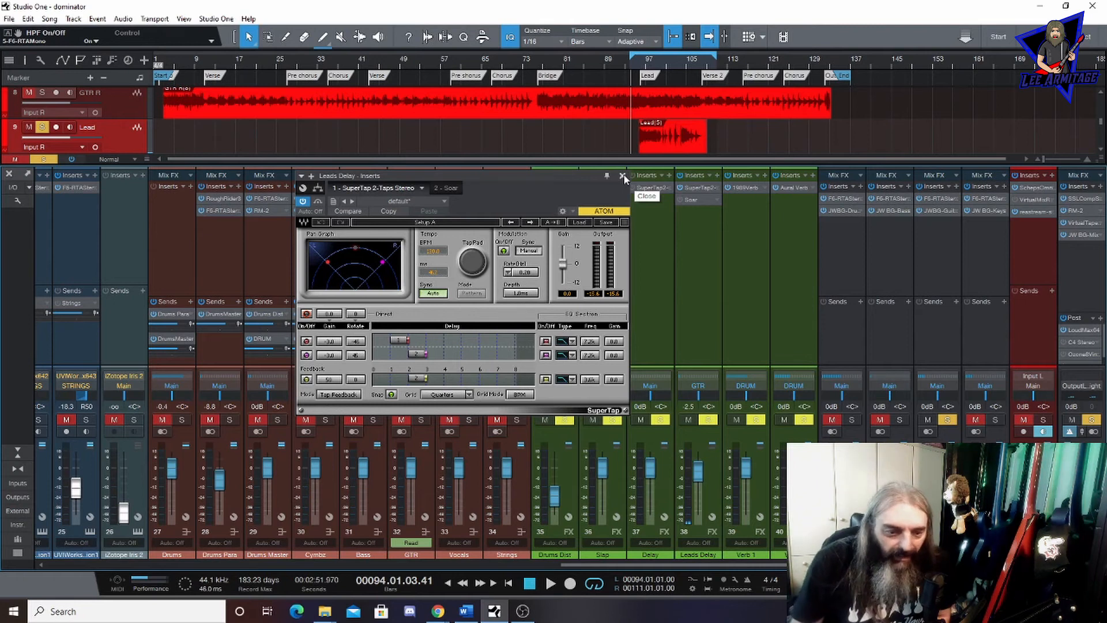
left_click(623, 176)
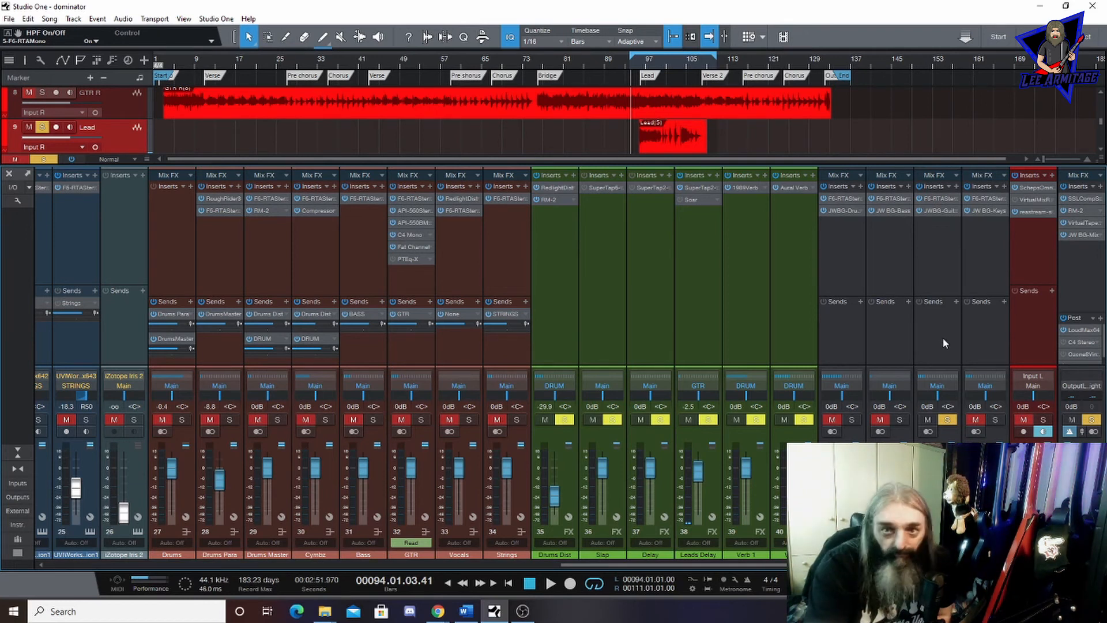
Step: Inspect the F6-RTA Stereo EQ and JW BG-Guitars plugins on the grey GTR channel
left_click(924, 199)
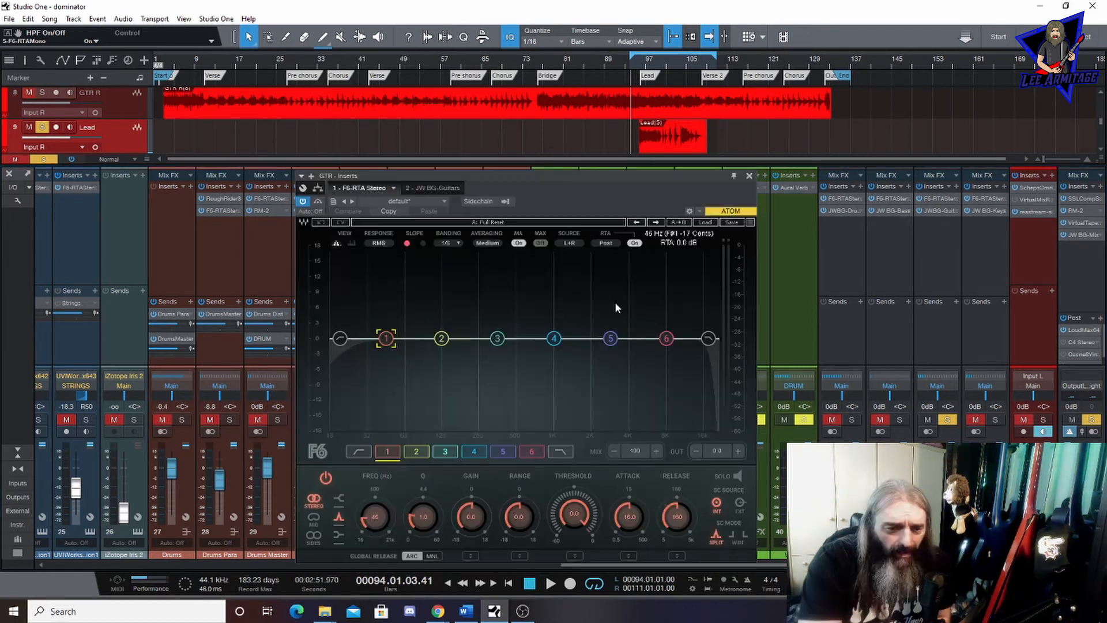
left_click(432, 188)
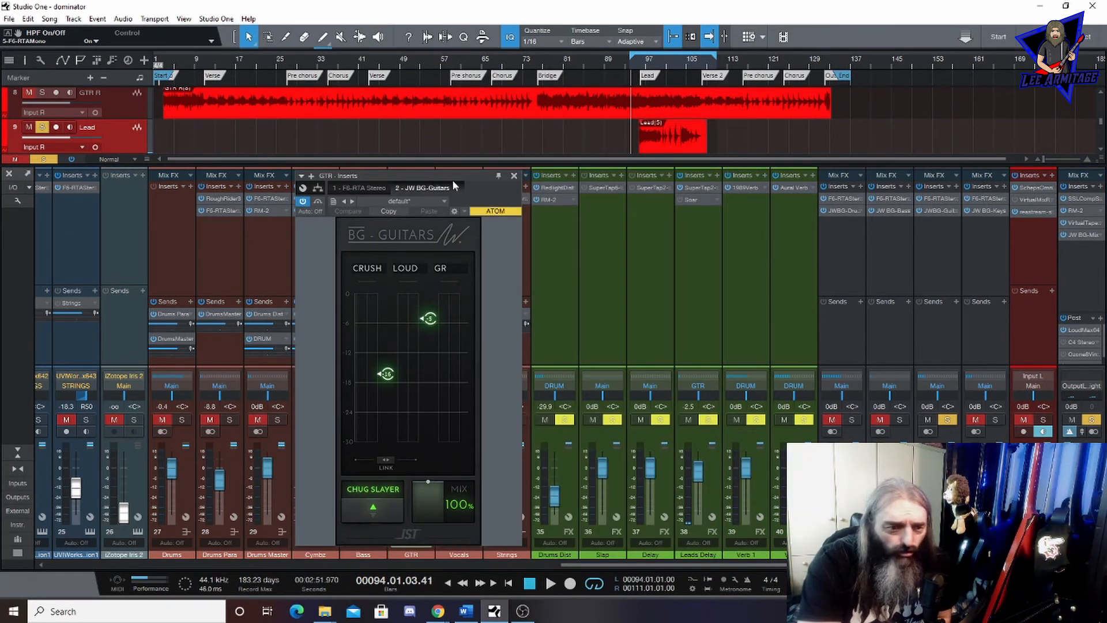
left_click(514, 176)
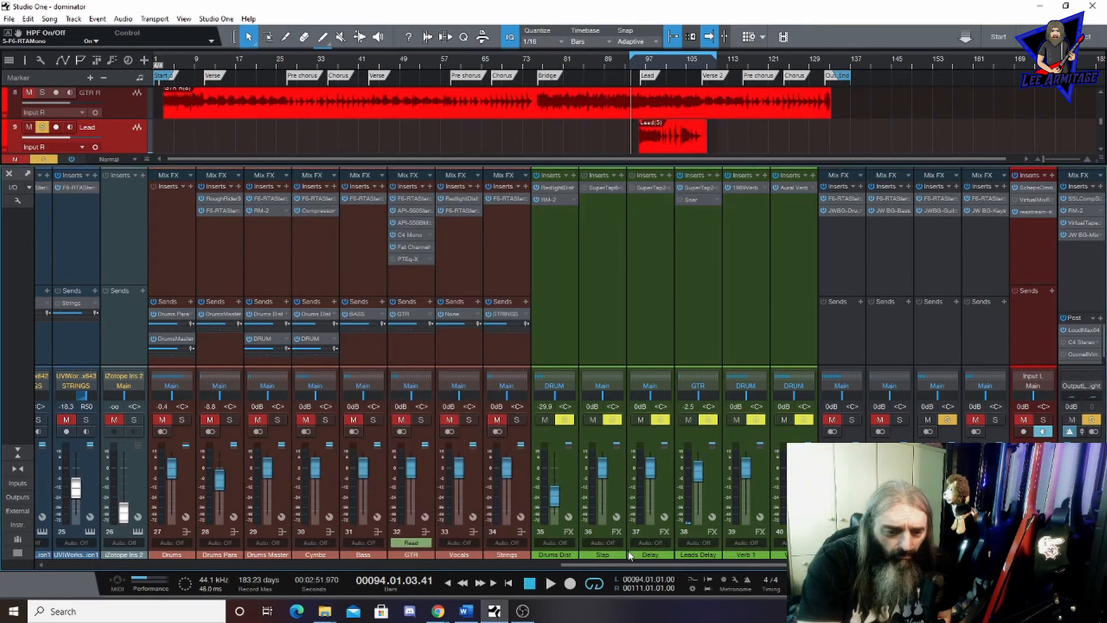
Step: Unsolo the Lead track and play the lead section in the full mix
left_click_drag(624, 562, 437, 568)
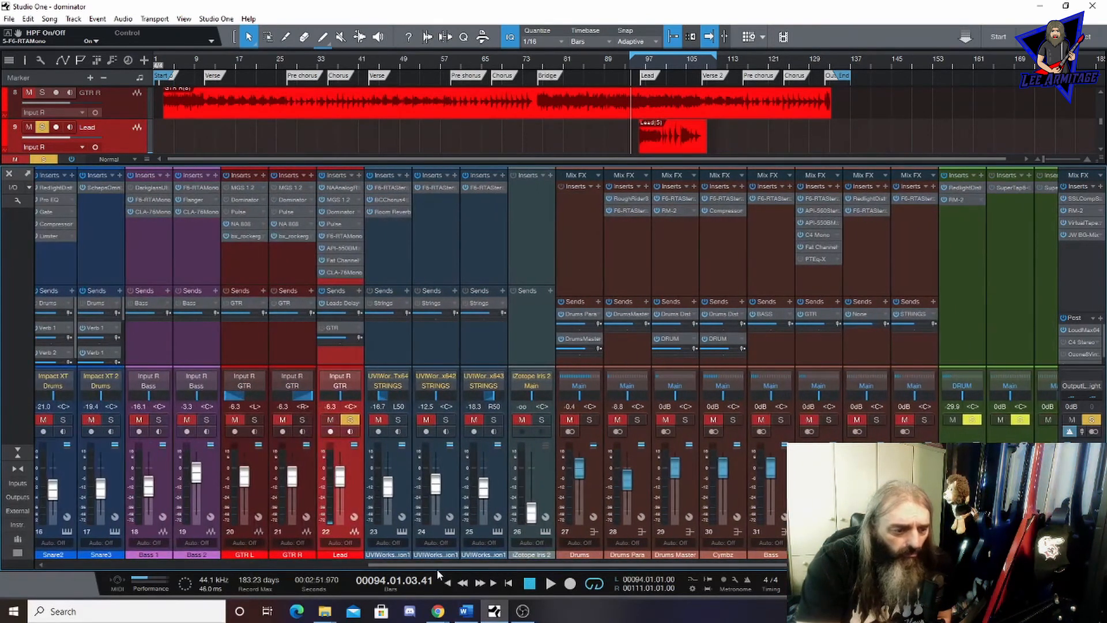
left_click(351, 420)
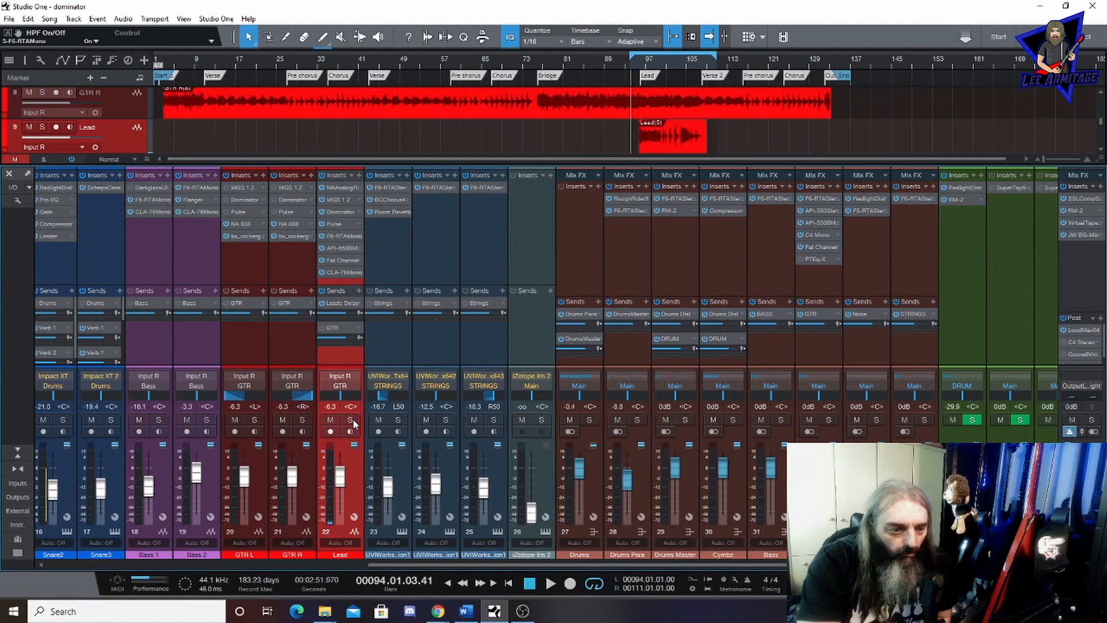
left_click(550, 584)
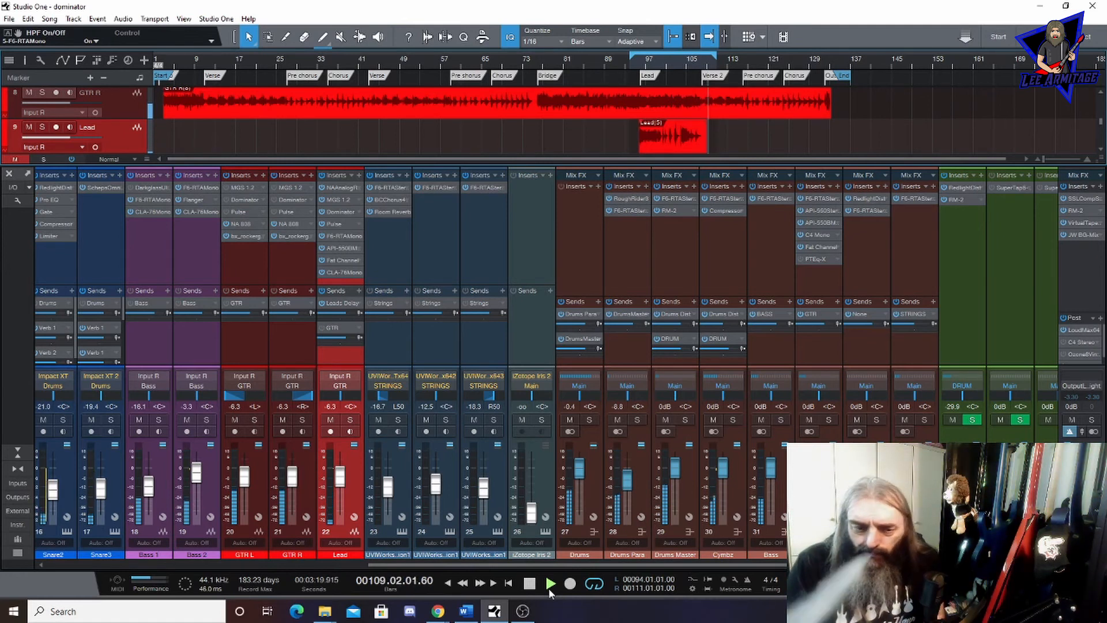
left_click(531, 584)
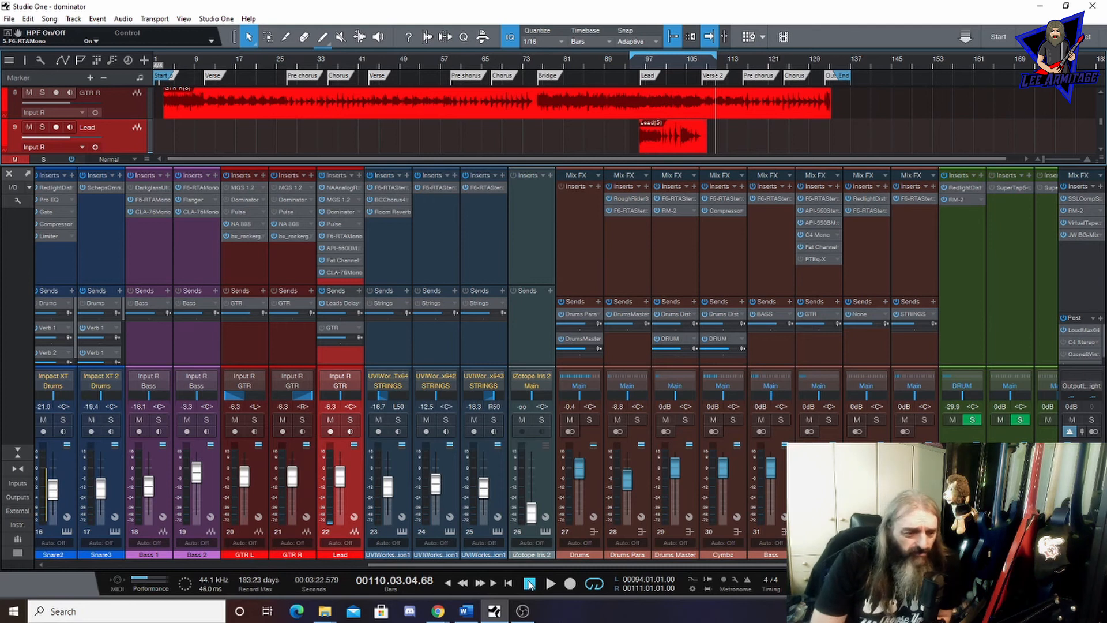